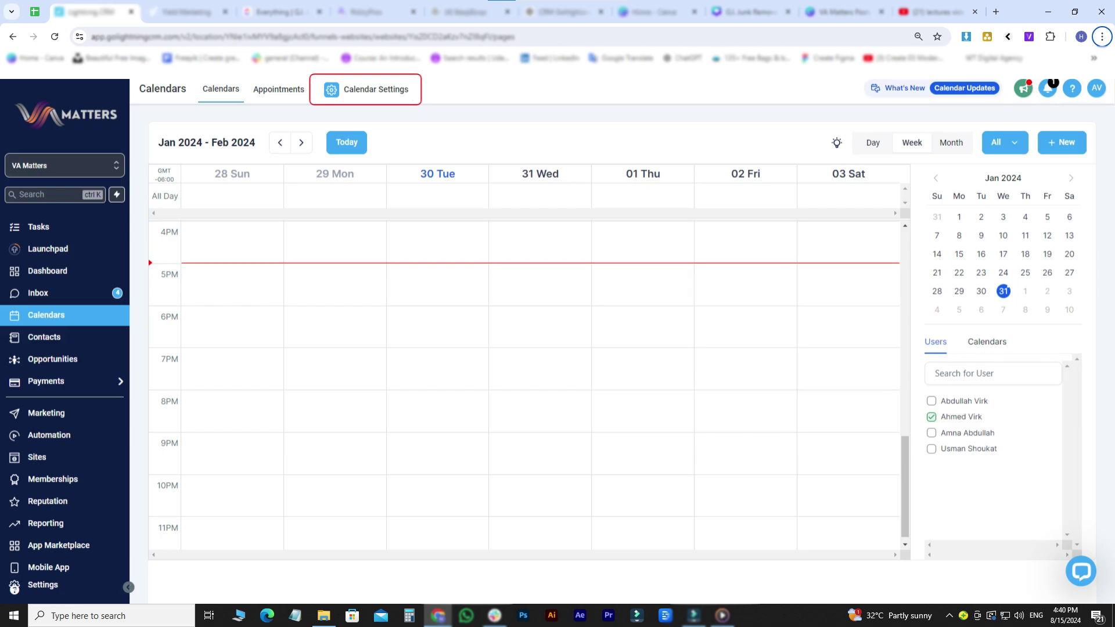
# - Create a new Round Robin calendar from the calendar settings and name it "Test calendar"
pyautogui.click(349, 92)
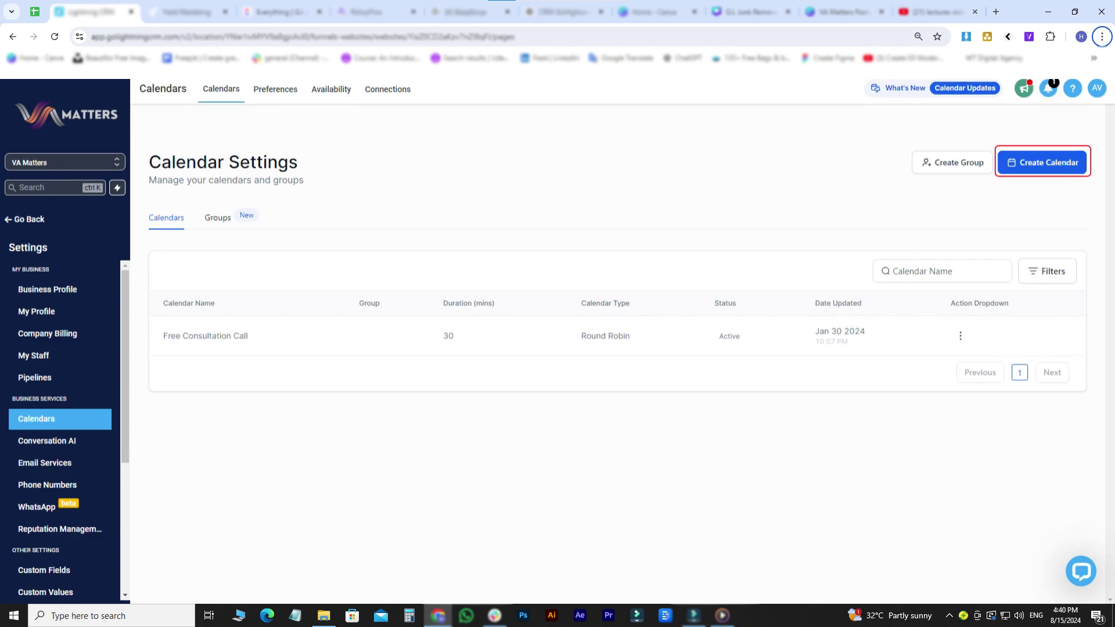
pyautogui.click(1048, 167)
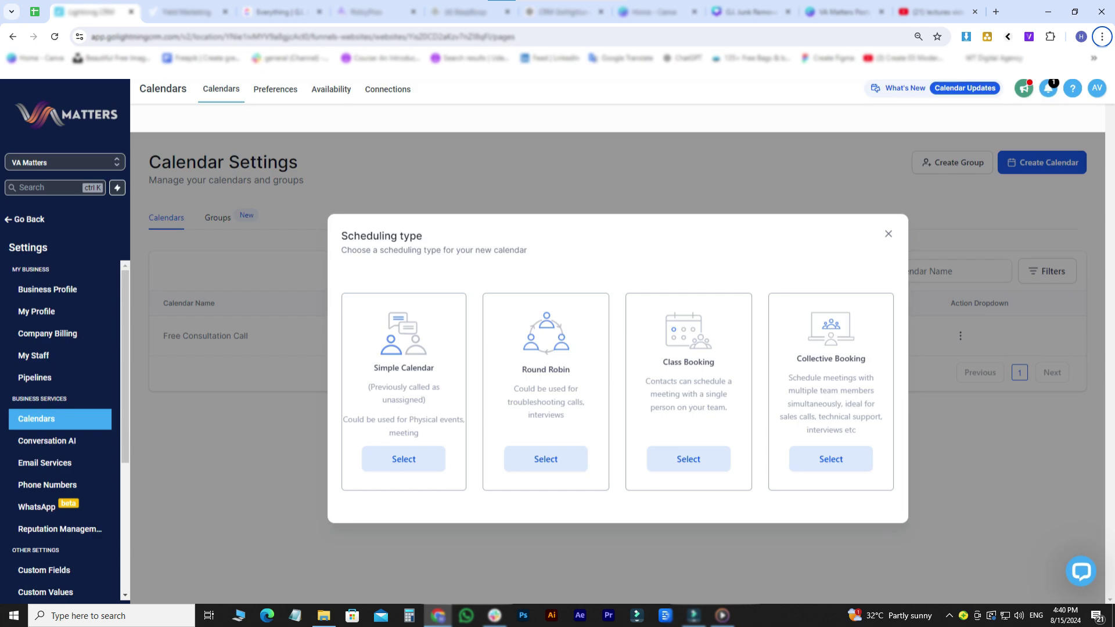
pyautogui.click(545, 460)
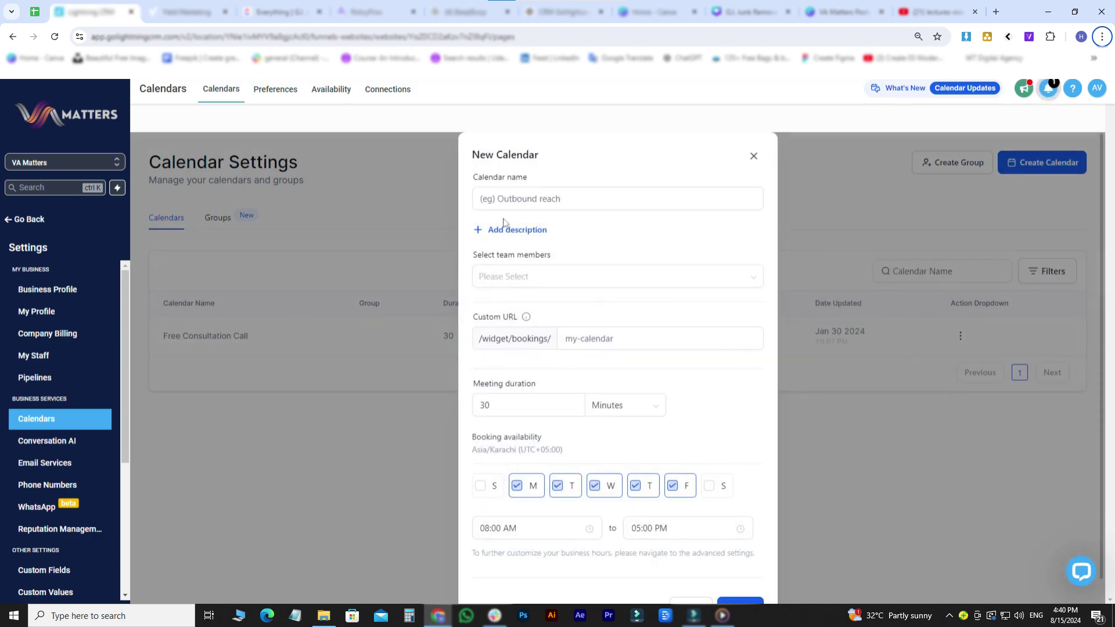
pyautogui.click(481, 199)
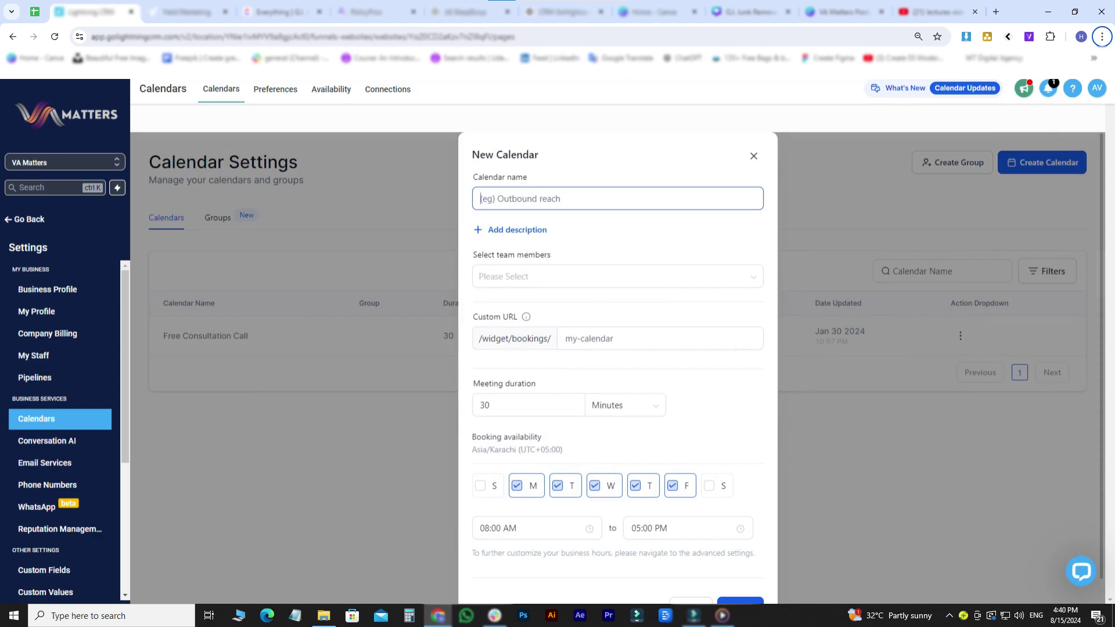
pyautogui.write('Test caklendar')
pyautogui.click(502, 232)
pyautogui.click(502, 233)
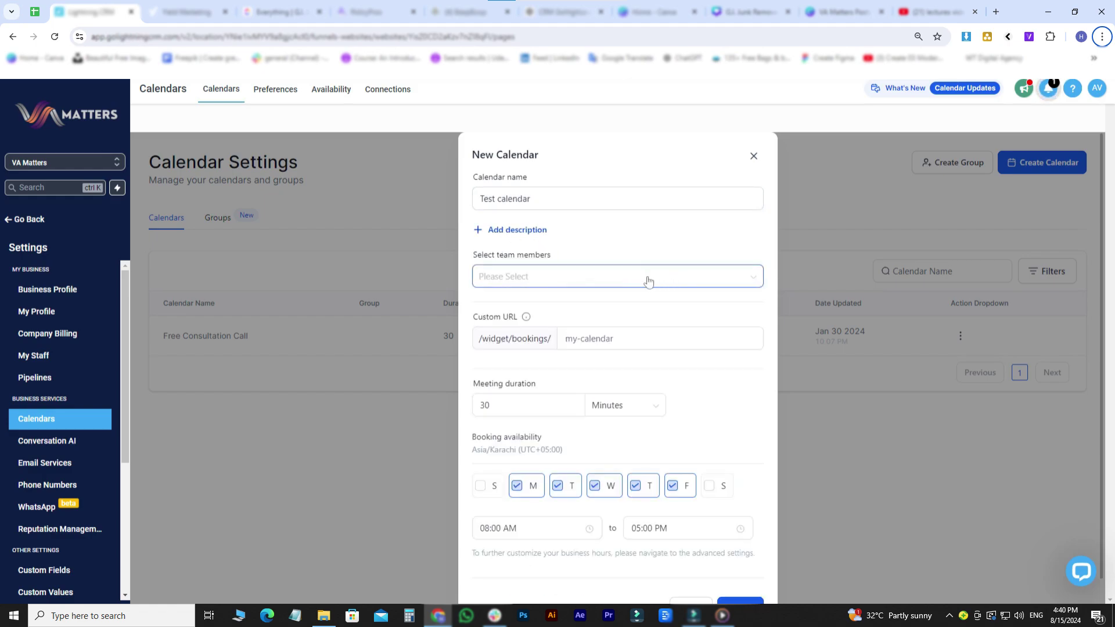
# - Assign the first, third and fourth listed team members to the new calendar
pyautogui.click(548, 284)
pyautogui.click(525, 305)
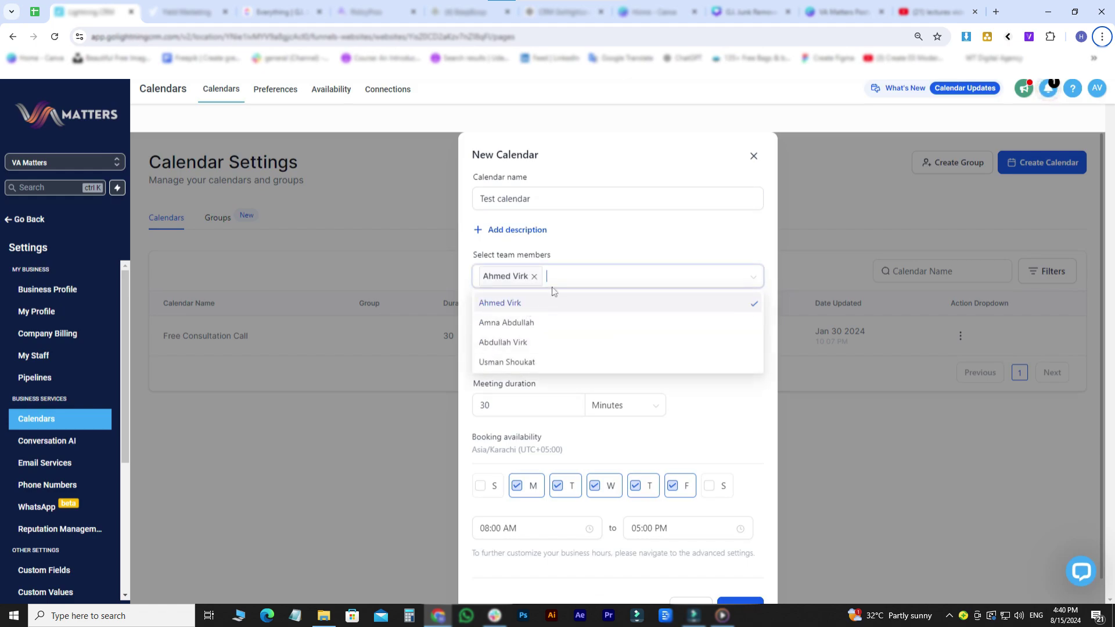
pyautogui.click(536, 346)
pyautogui.click(564, 361)
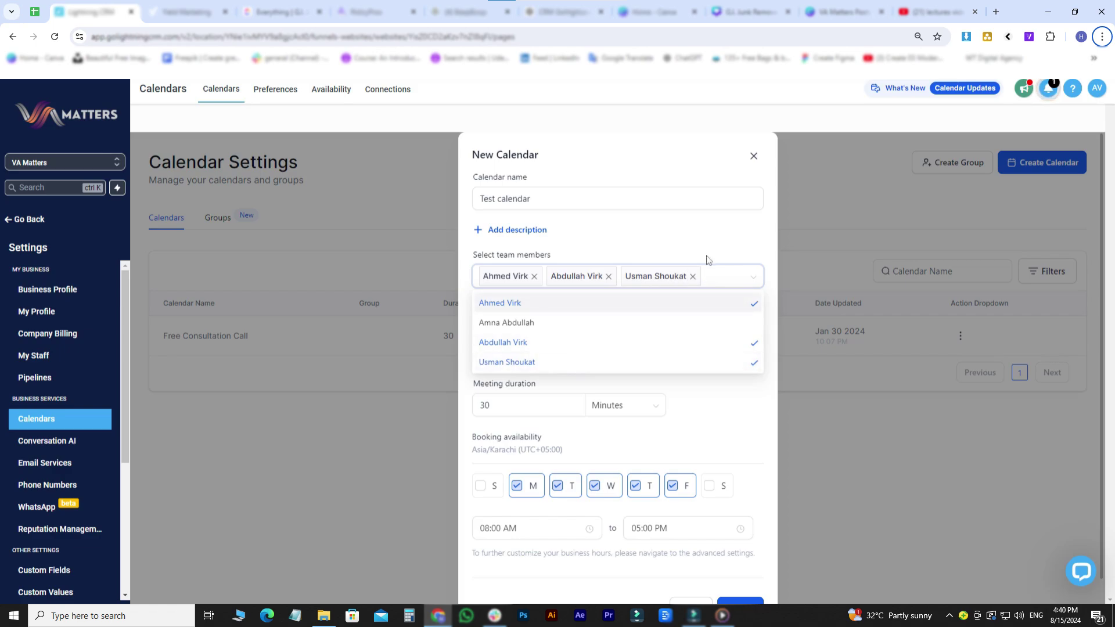
pyautogui.click(753, 278)
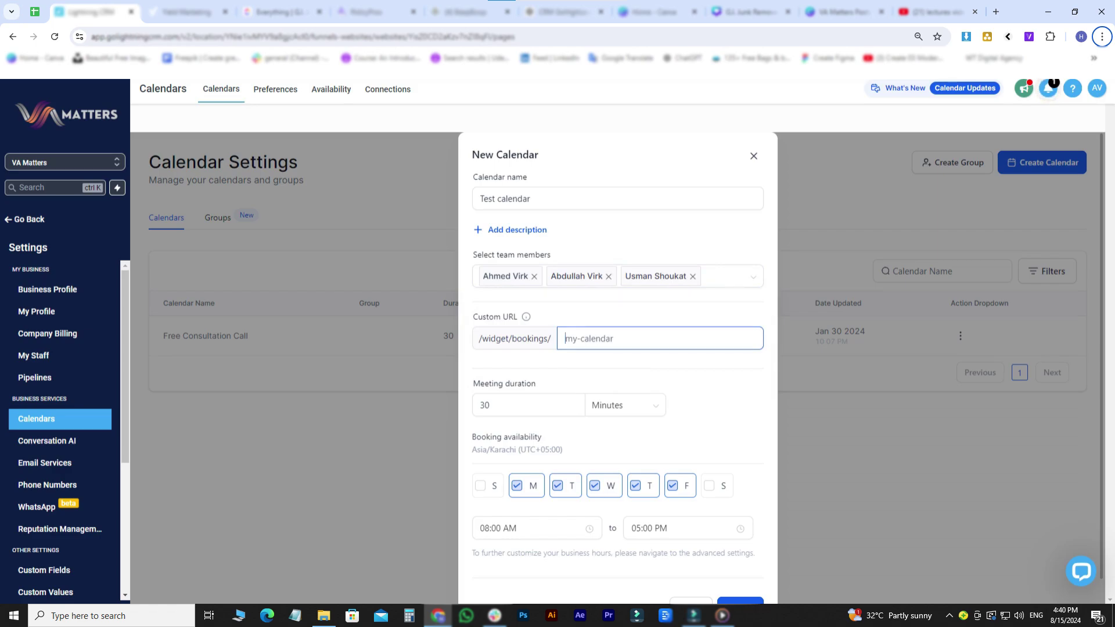
# - Set the calendar's custom URL slug to "test-calendar0"
pyautogui.write('test')
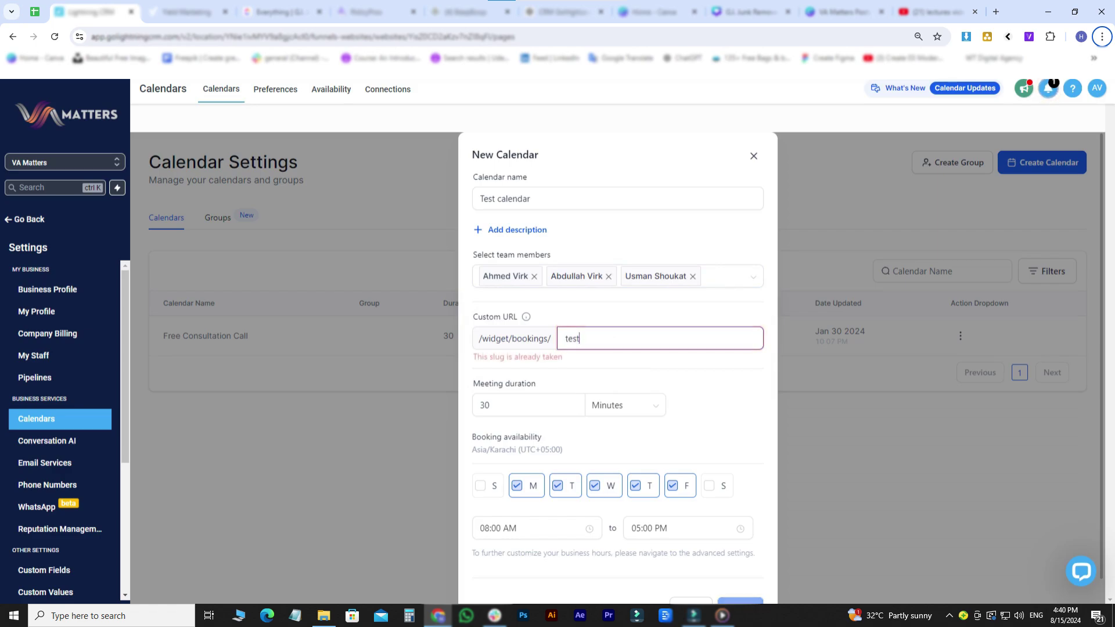
pyautogui.write('-cale')
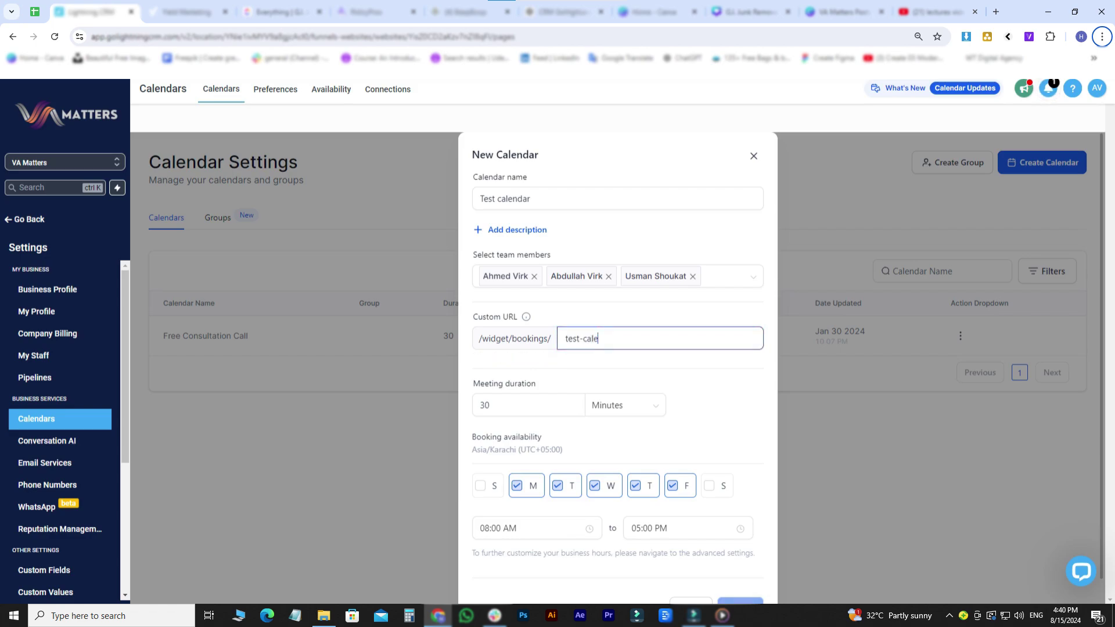
pyautogui.write('ndar0')
# - Open the calendar's advanced settings and review the group options and the meeting invite title
pyautogui.scroll(-1, 617, 366)
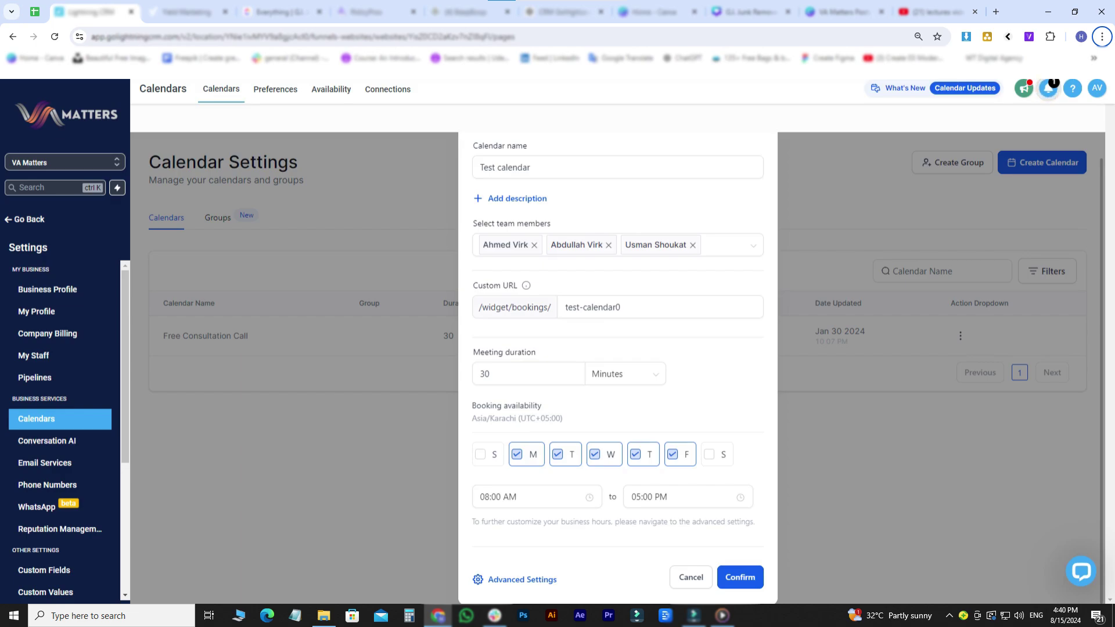
pyautogui.click(496, 580)
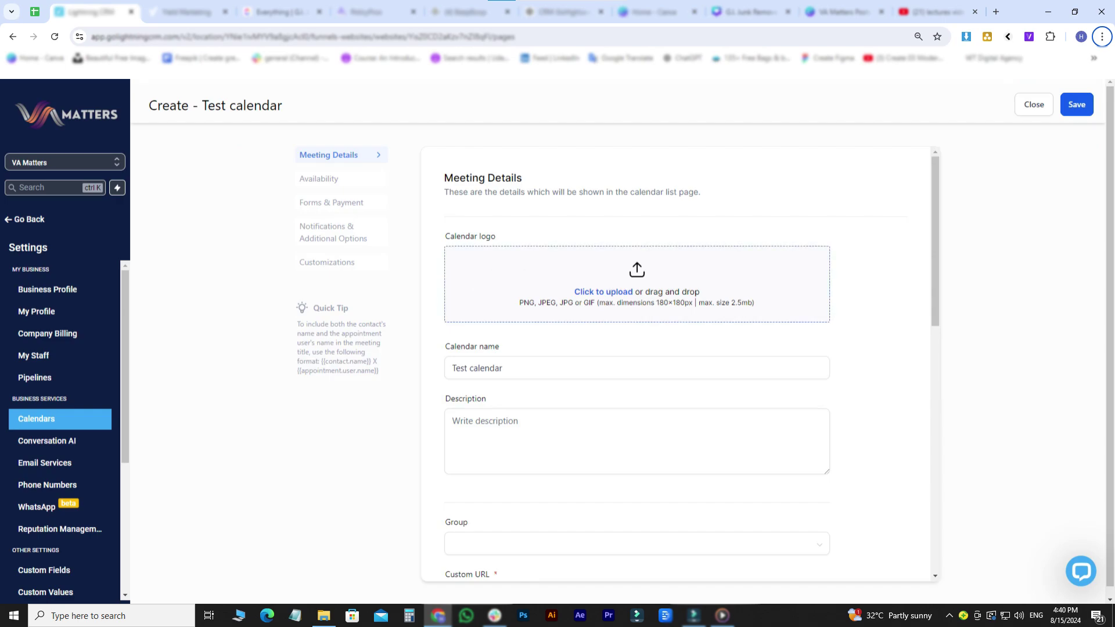
pyautogui.scroll(-2, 535, 405)
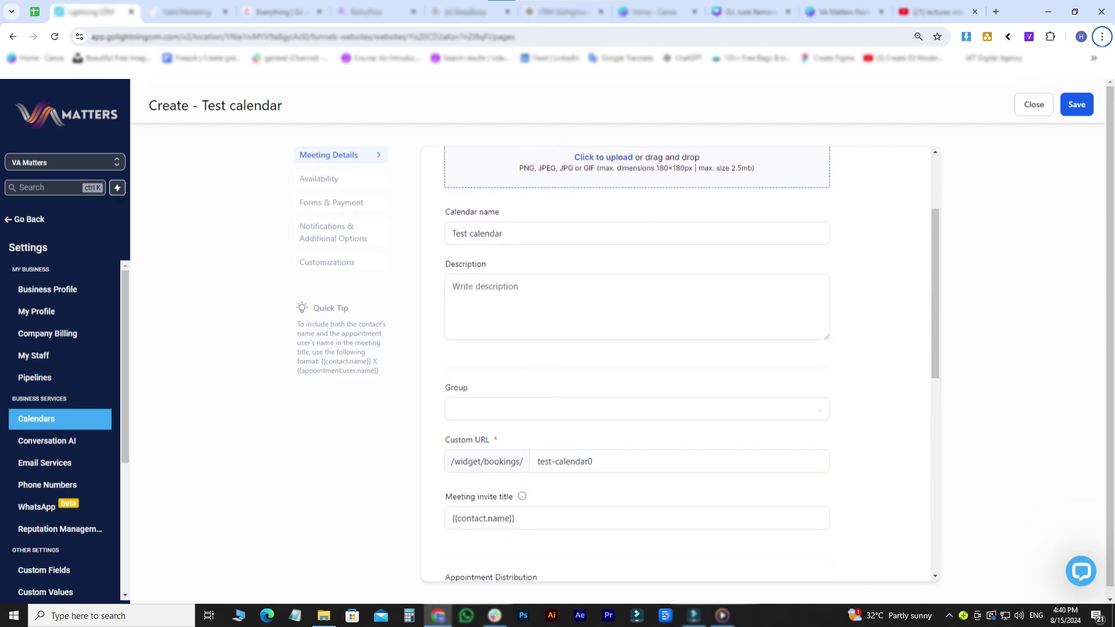
pyautogui.click(535, 405)
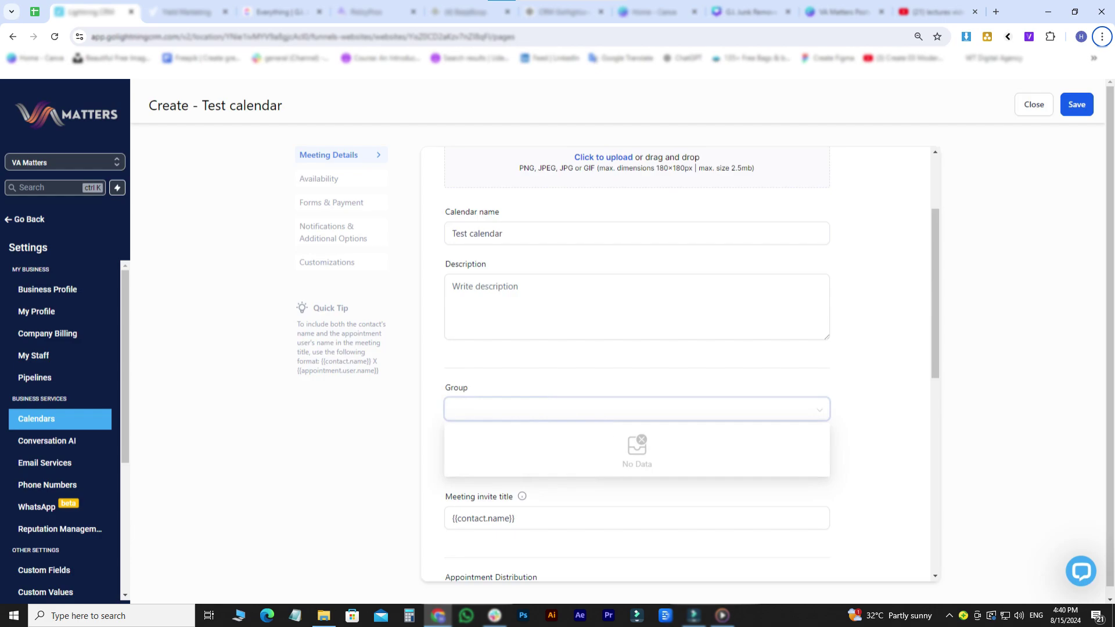
pyautogui.click(883, 437)
pyautogui.scroll(-3, 882, 437)
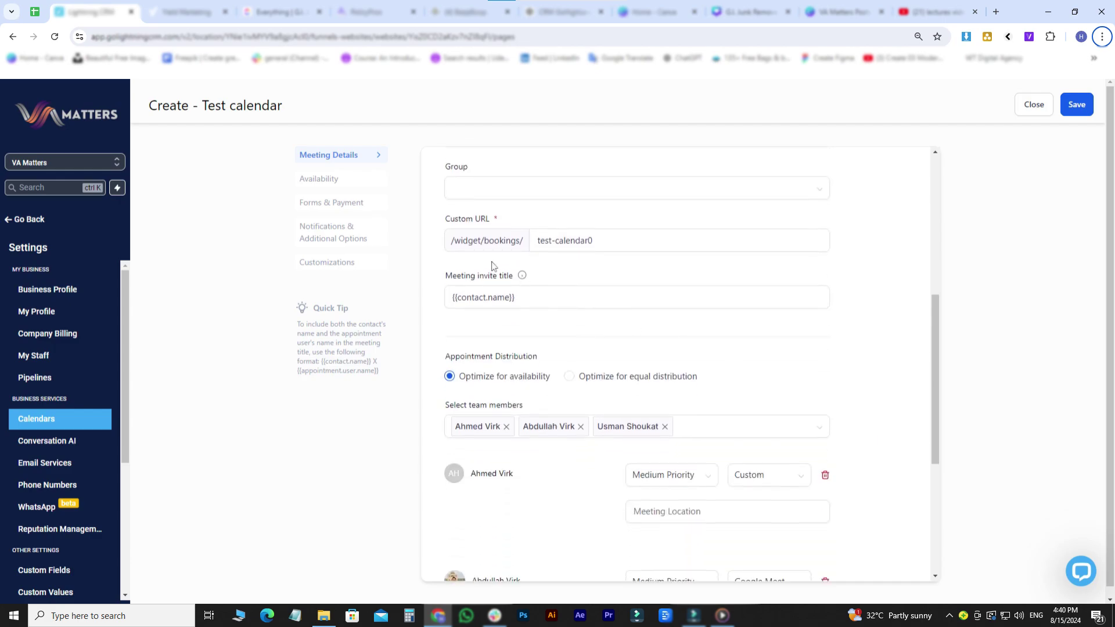
pyautogui.click(522, 293)
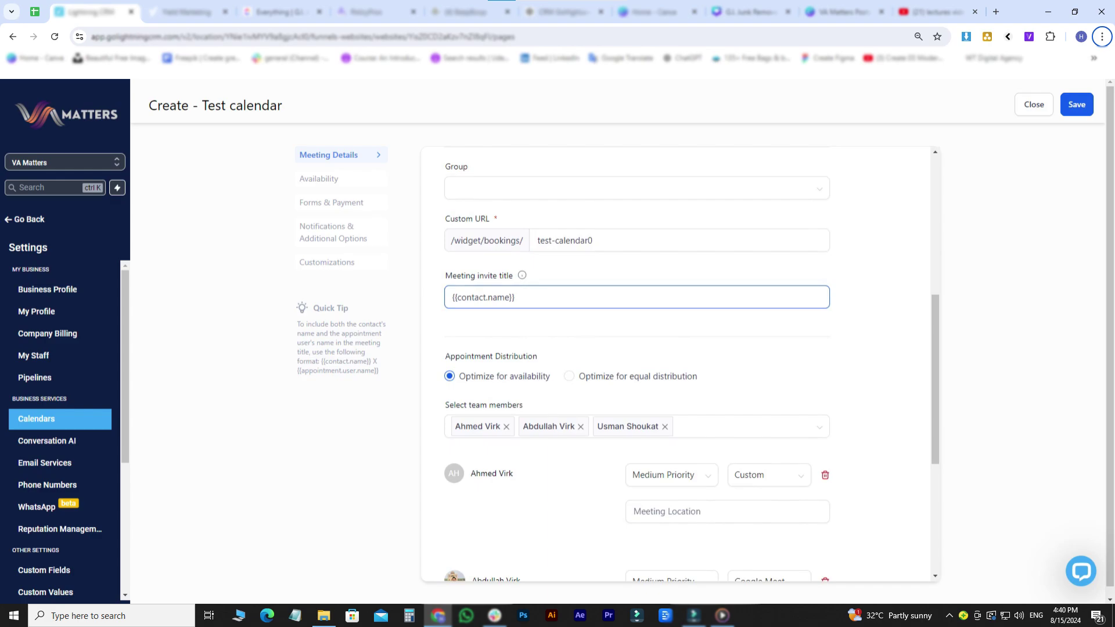
pyautogui.click(553, 318)
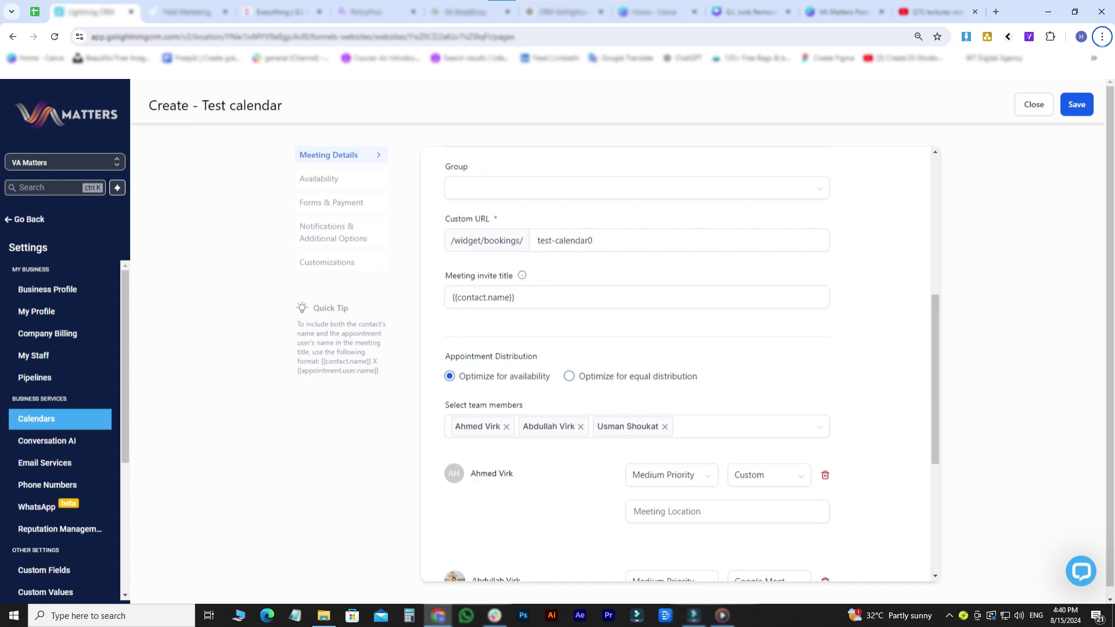
# - Try the "Optimize for equal distribution" appointment distribution, and restore "Optimize for availability"
pyautogui.click(569, 375)
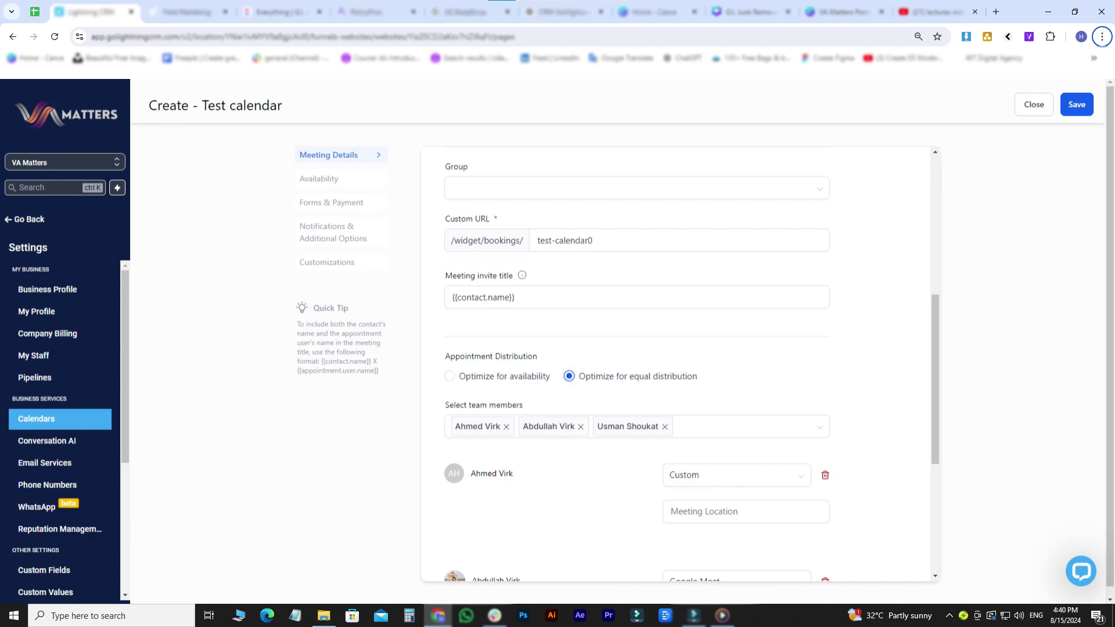
pyautogui.click(736, 475)
pyautogui.click(450, 377)
# - Set the first team member's booking priority to High Priority
pyautogui.scroll(-2, 531, 447)
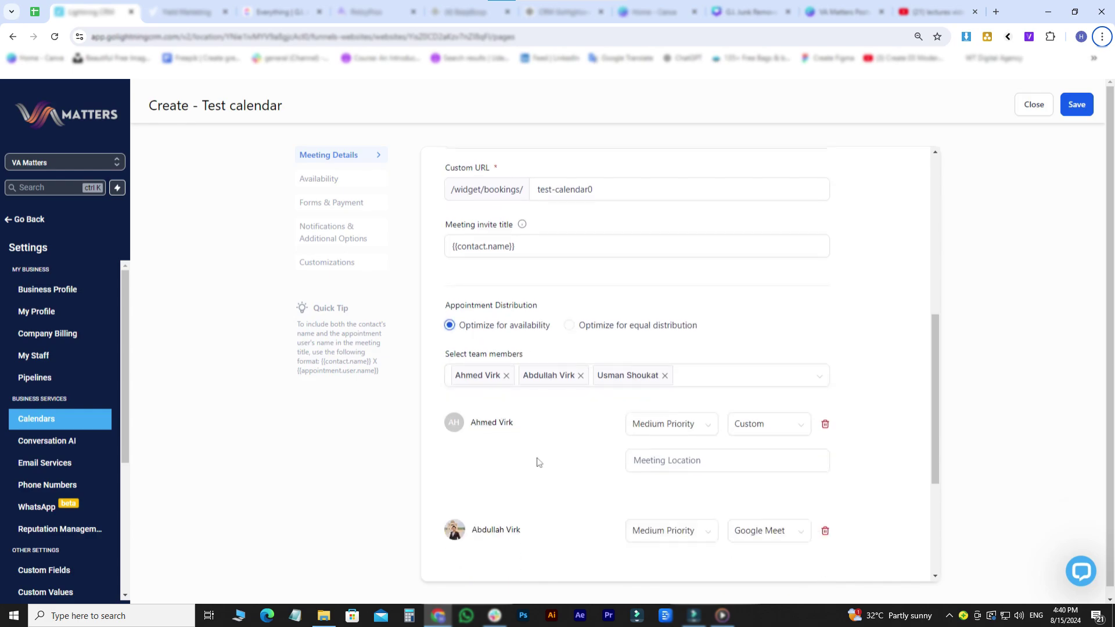
pyautogui.scroll(-1, 572, 471)
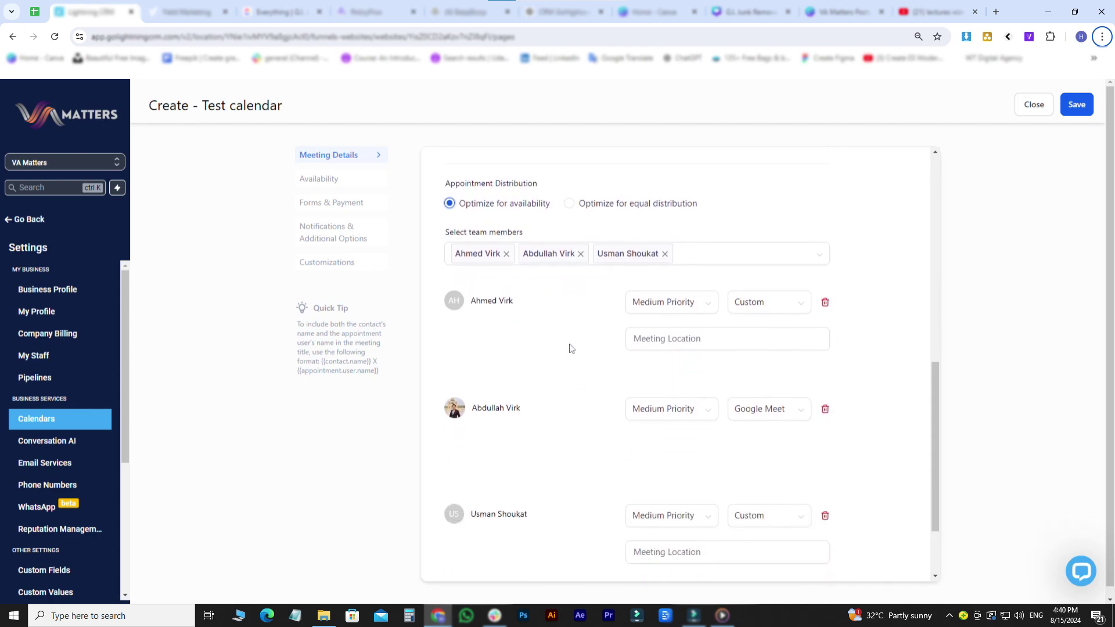
pyautogui.click(675, 305)
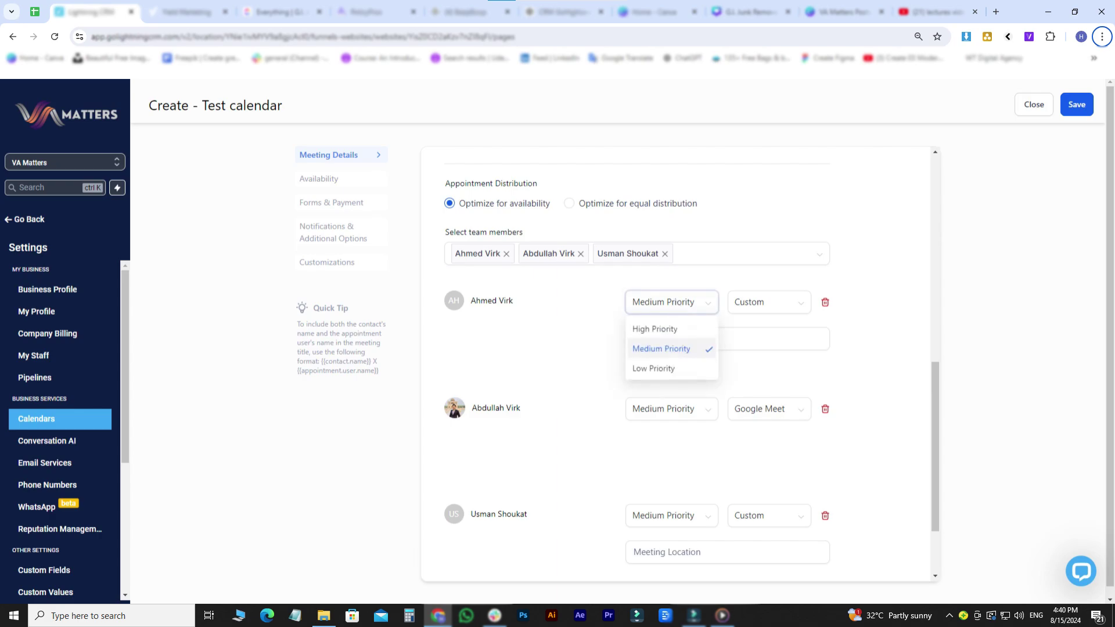
pyautogui.click(681, 328)
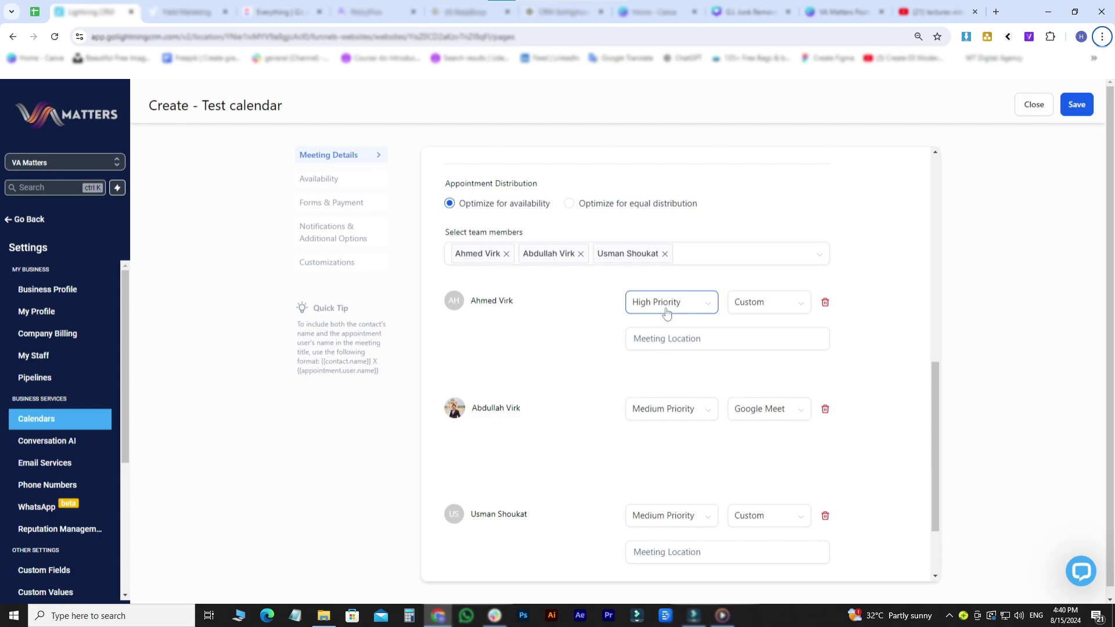
# - Review the meeting location types offered for the first team member, keeping Custom
pyautogui.scroll(-1, 615, 299)
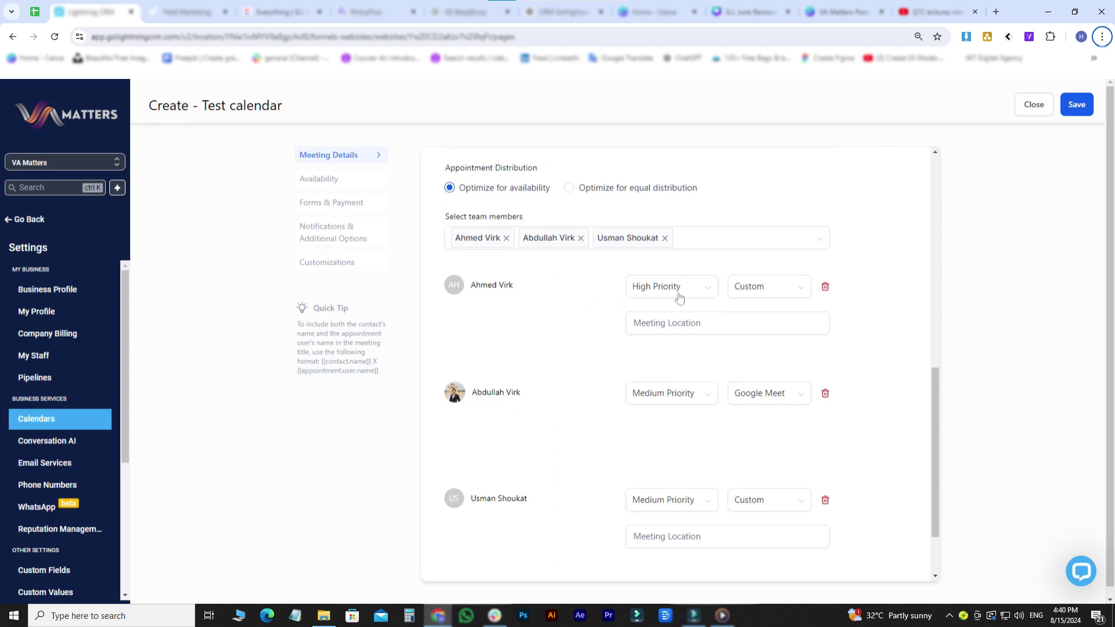
pyautogui.click(773, 295)
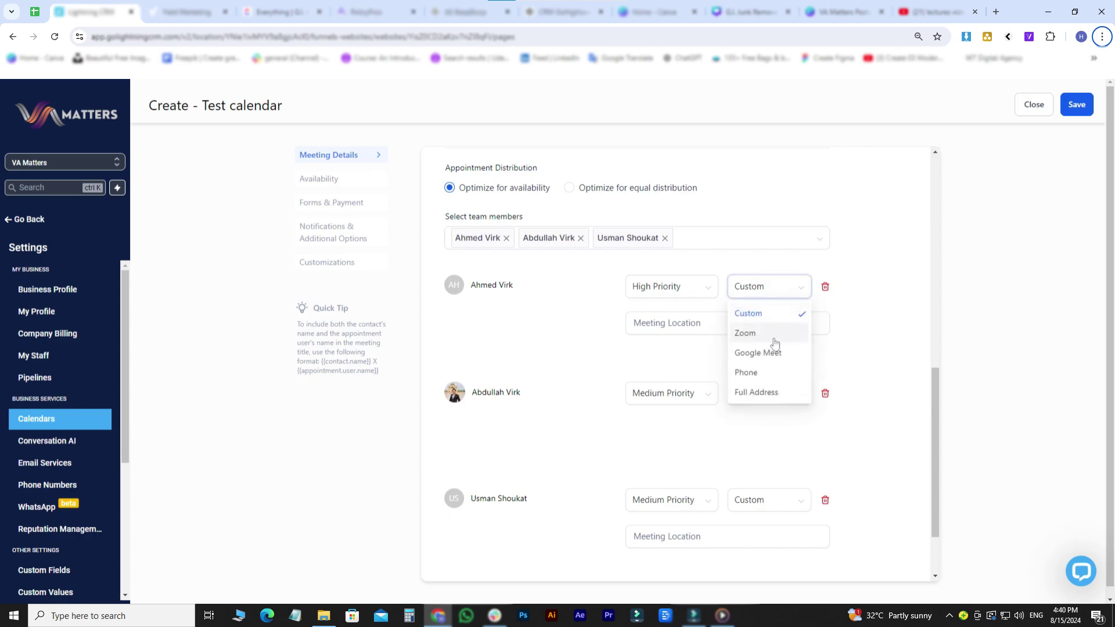
pyautogui.click(796, 313)
pyautogui.click(796, 319)
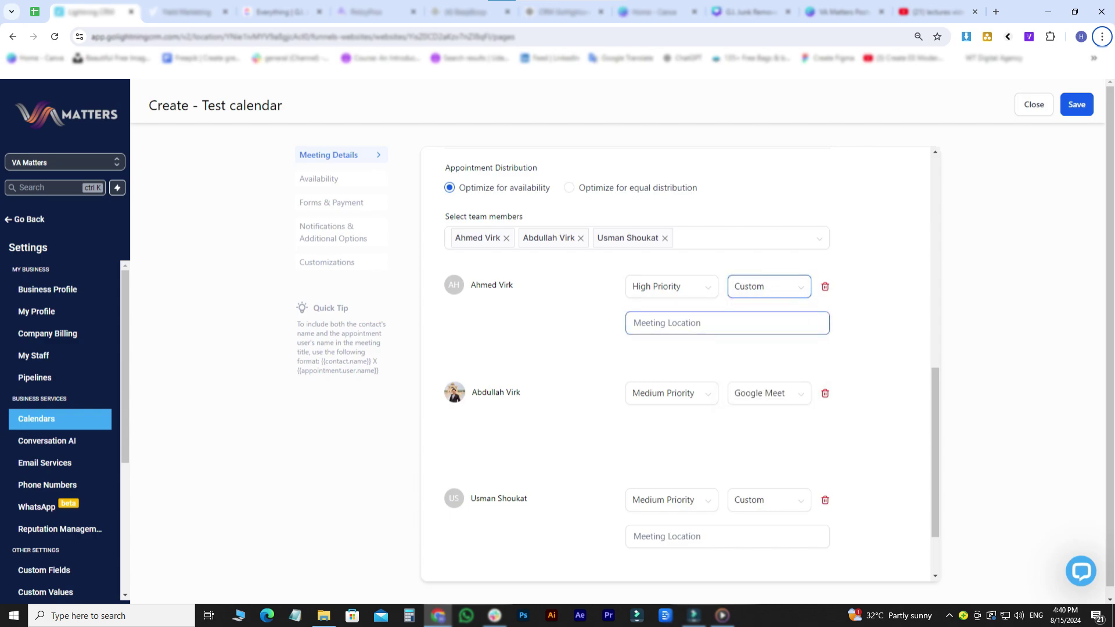
pyautogui.click(693, 351)
# - Open the calendar's availability settings and review the weekly available hours and the meeting interval
pyautogui.scroll(-1, 585, 377)
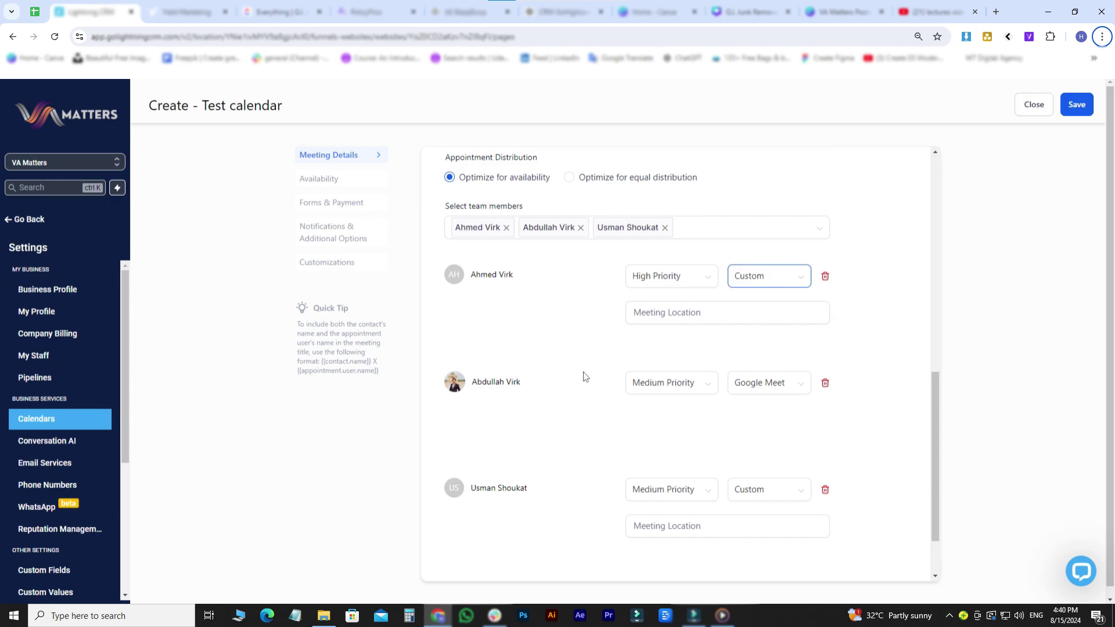
pyautogui.scroll(-3, 584, 376)
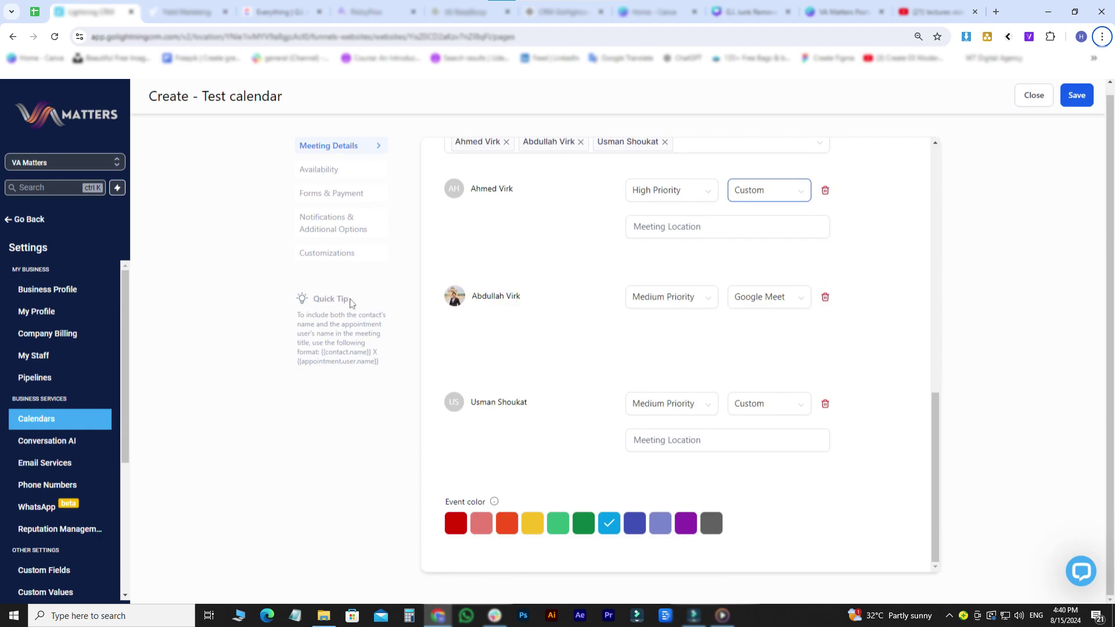
pyautogui.click(324, 174)
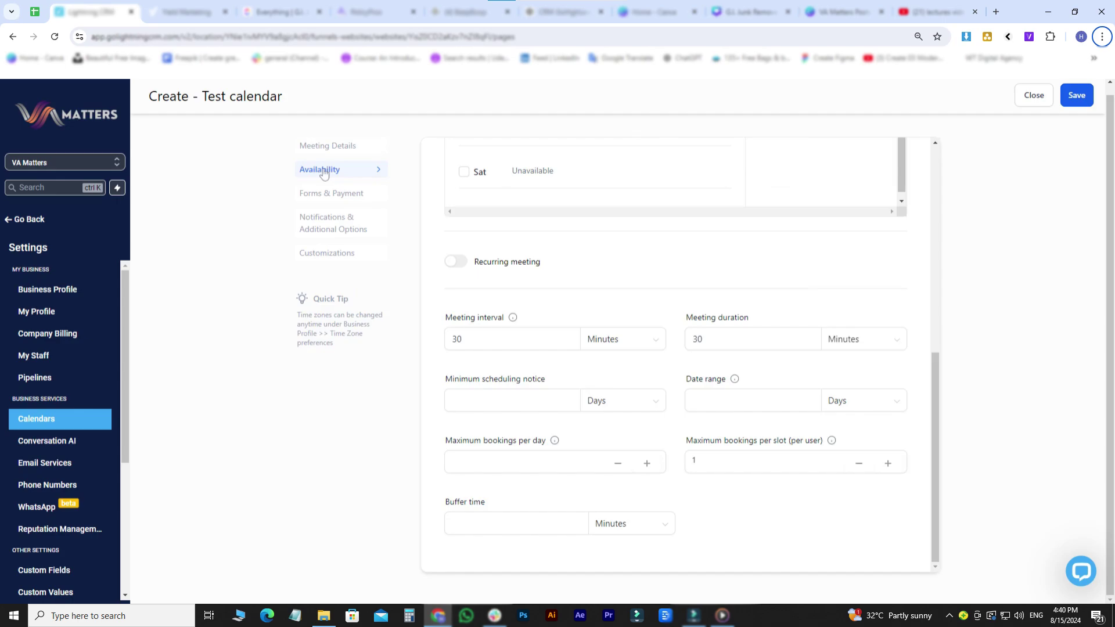
pyautogui.scroll(5, 521, 291)
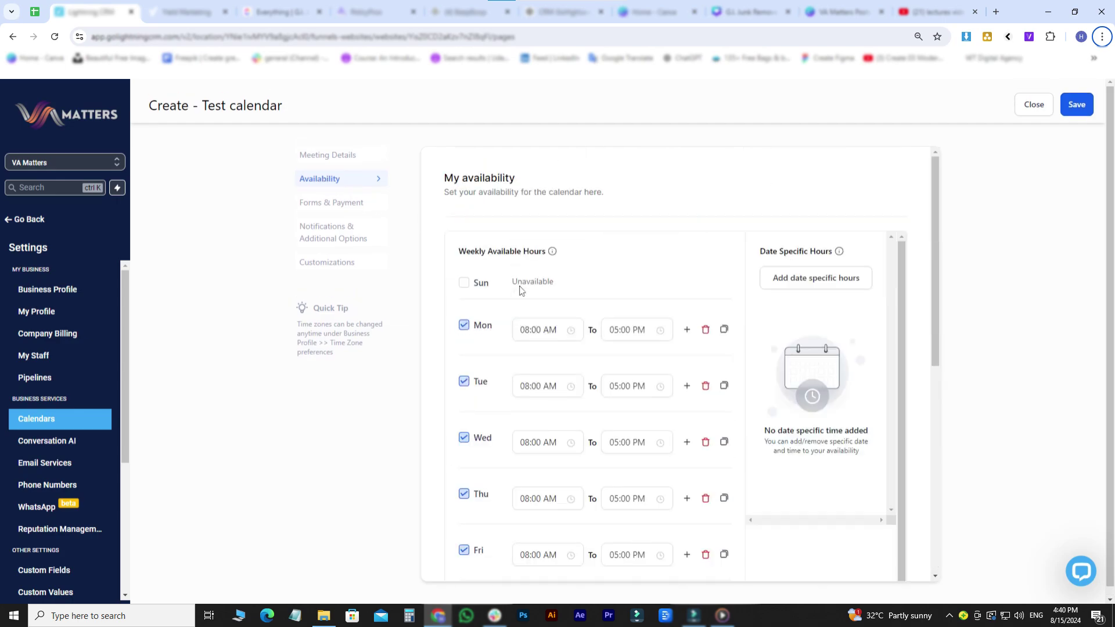
pyautogui.scroll(-1, 558, 290)
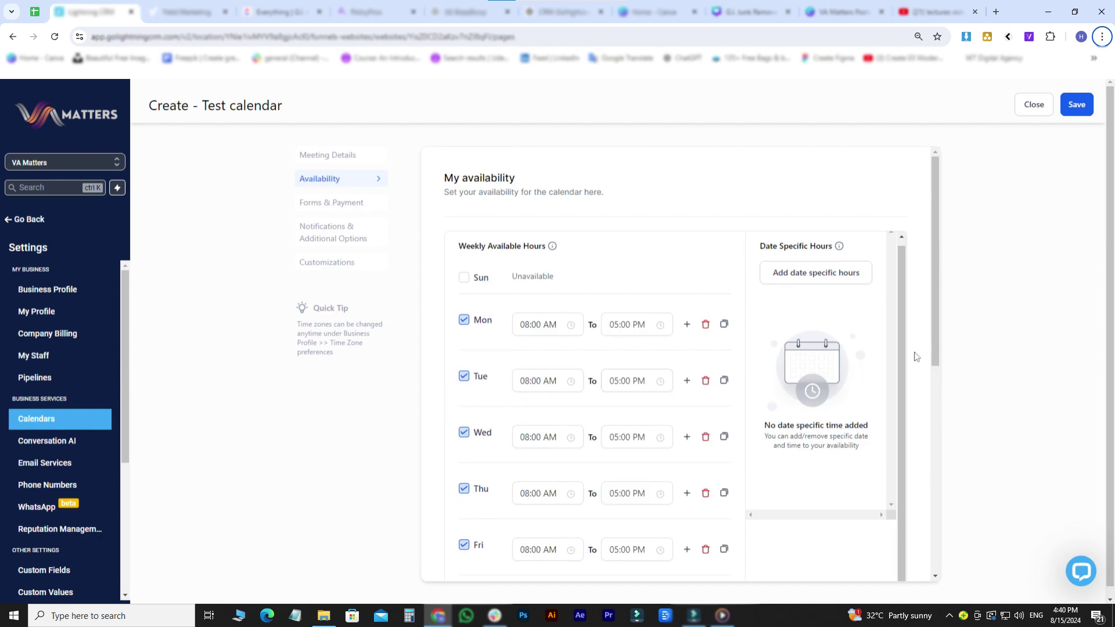
pyautogui.scroll(-5, 918, 355)
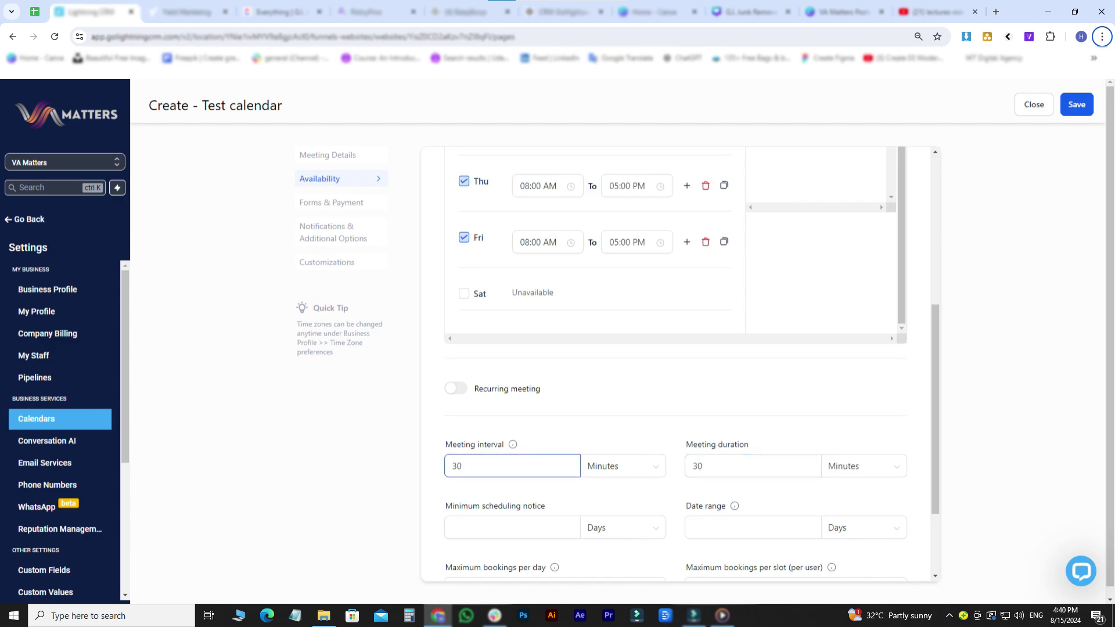
# - Set the minimum scheduling notice to 3 days and the date range to 1 month
pyautogui.scroll(-1, 528, 458)
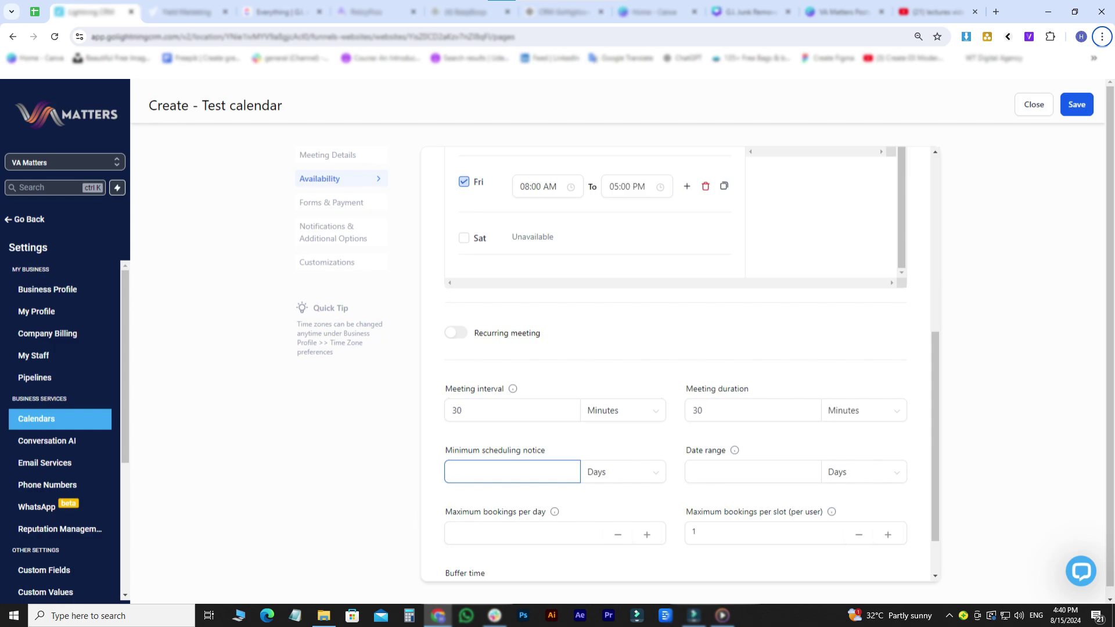
pyautogui.write('3')
pyautogui.click(869, 474)
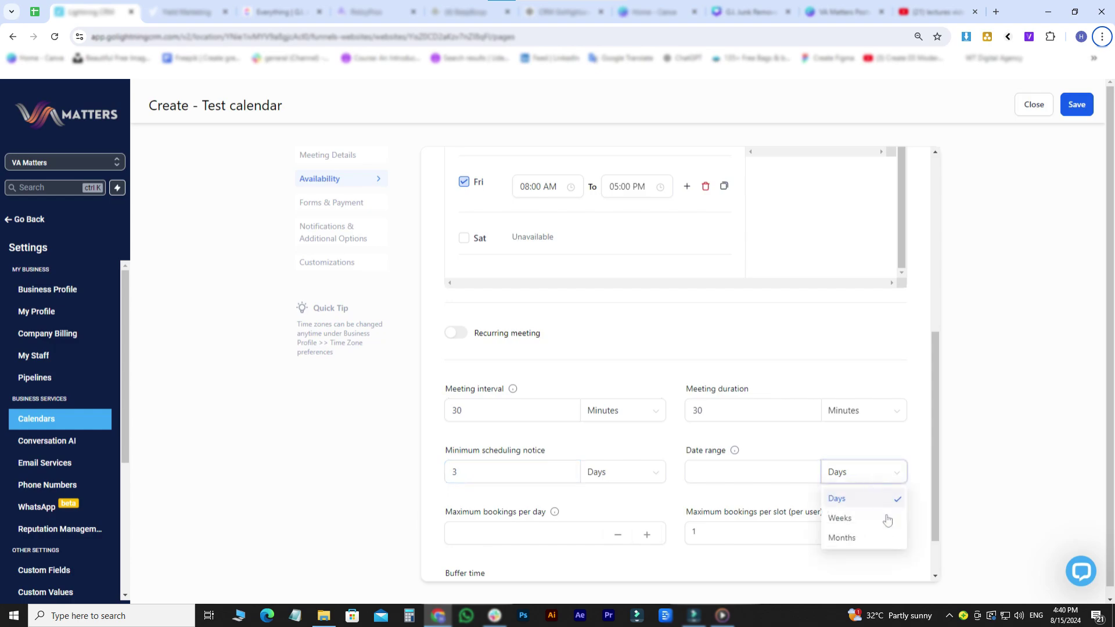
pyautogui.click(842, 538)
pyautogui.click(752, 472)
pyautogui.write('1')
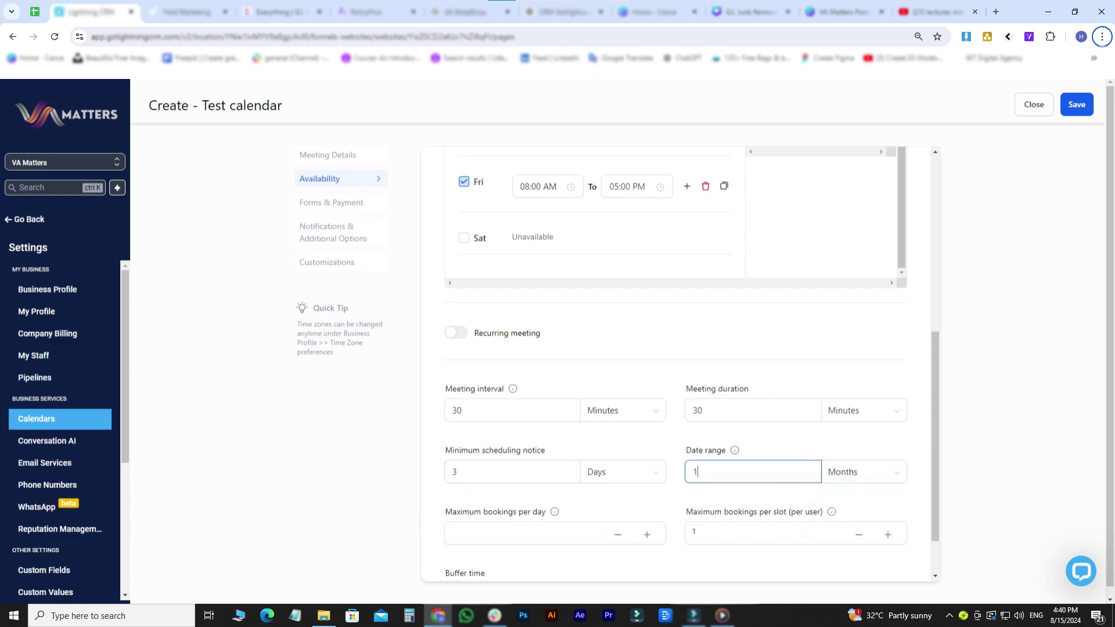
# - Limit the calendar to 10 maximum bookings per day and 2 bookings per slot per user
pyautogui.click(534, 533)
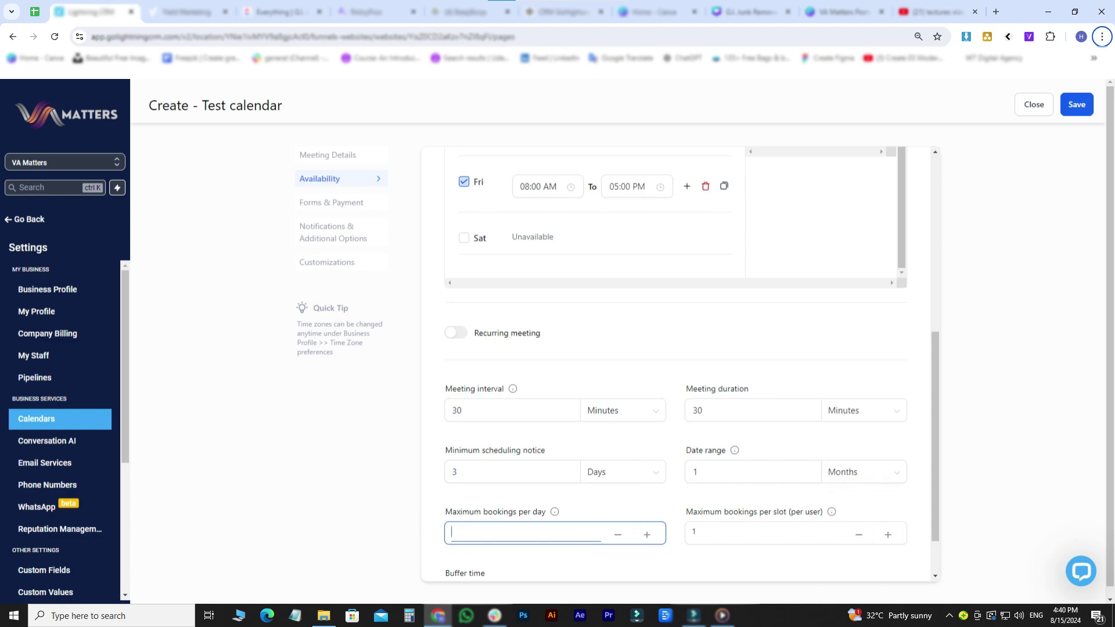
pyautogui.write('10')
pyautogui.click(665, 514)
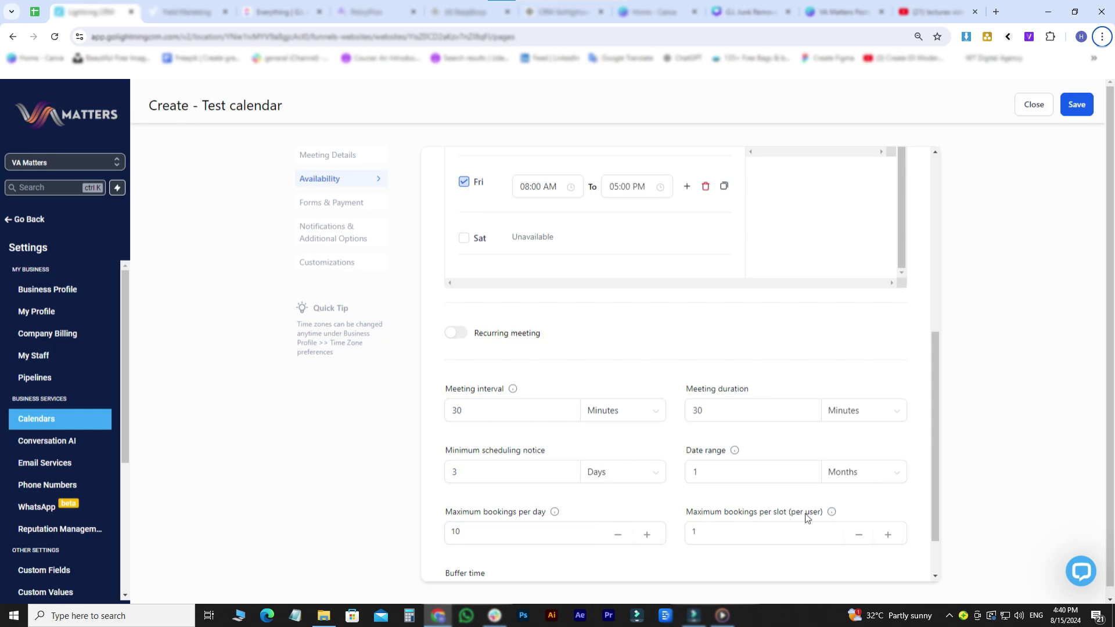
pyautogui.click(793, 533)
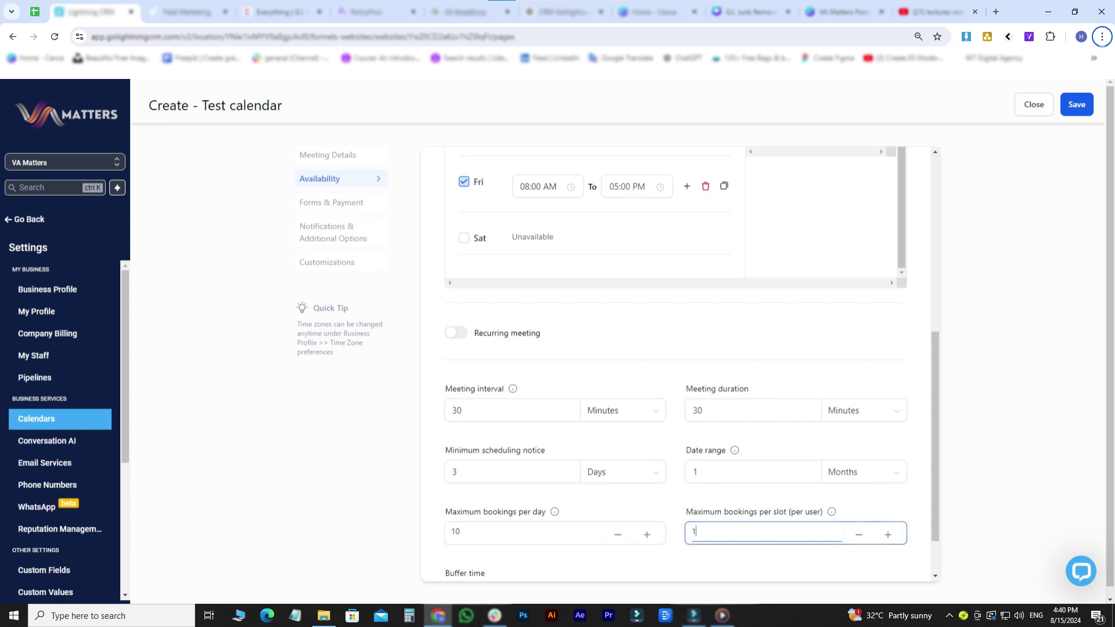
pyautogui.press('BackSpace')
pyautogui.write('2')
pyautogui.click(705, 563)
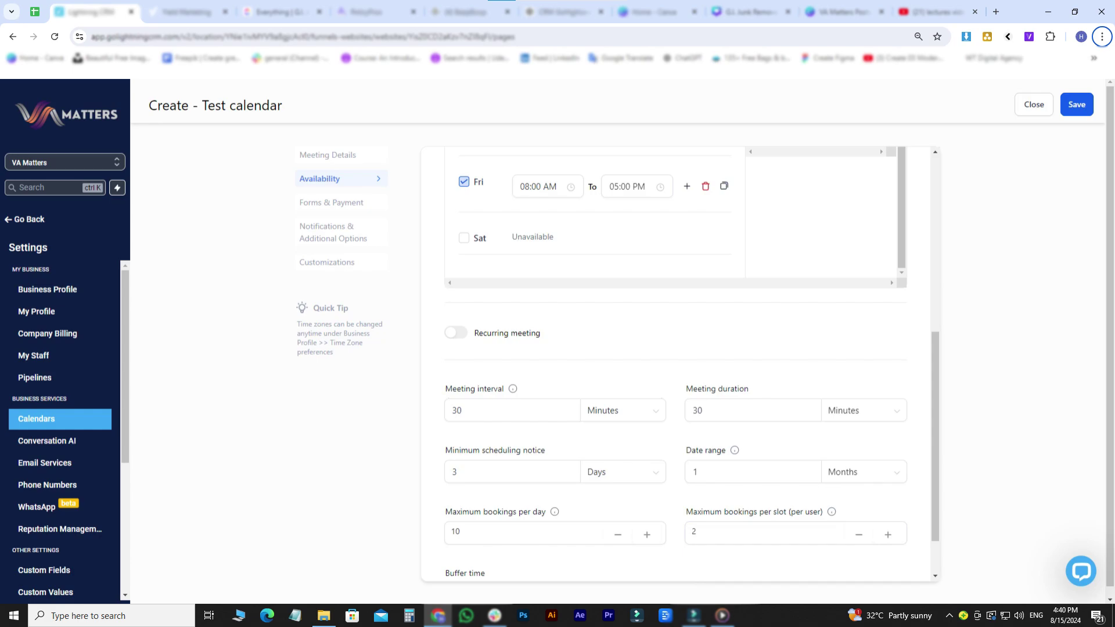
# - Set the buffer time between meetings to 15 minutes
pyautogui.scroll(-2, 675, 364)
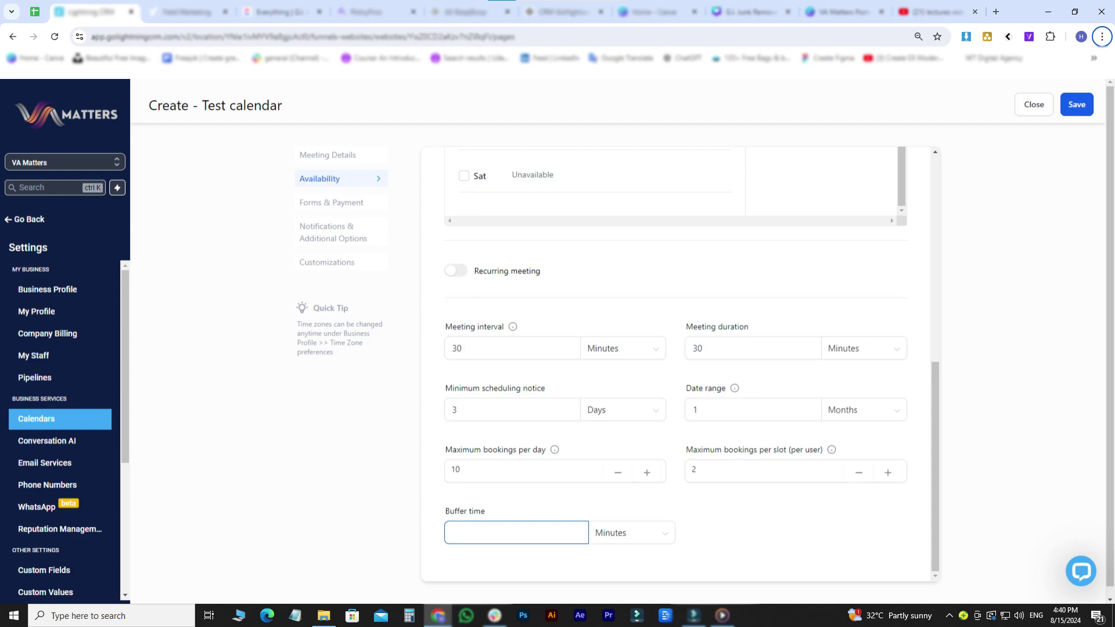
pyautogui.write('15')
pyautogui.click(297, 178)
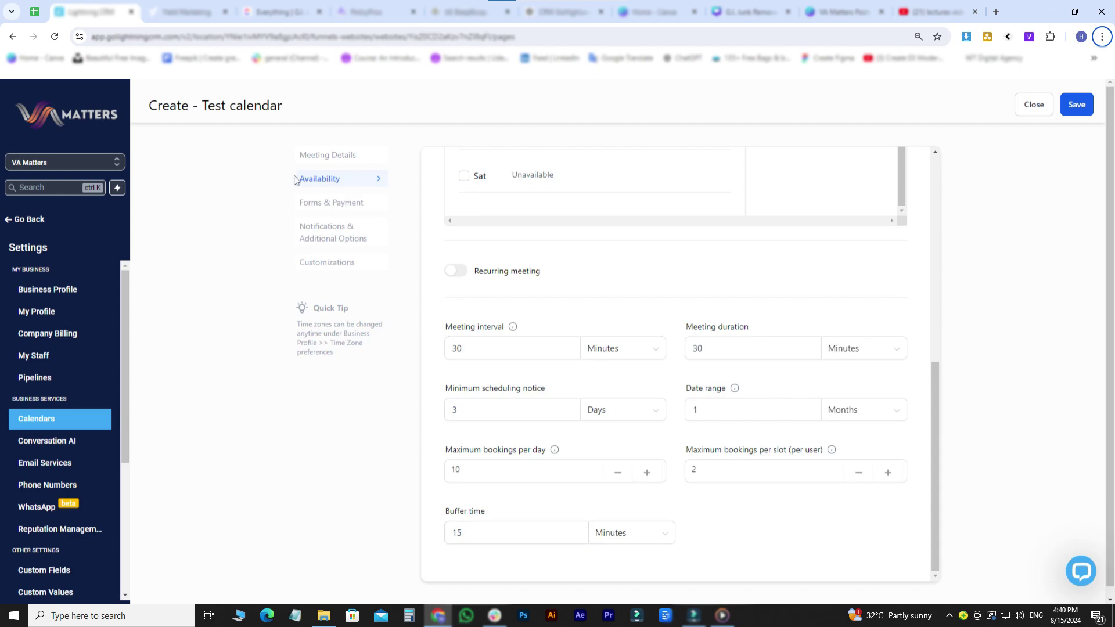
# - Open the calendar's form and payment settings and review the available booking forms, keeping the Default form
pyautogui.click(334, 203)
pyautogui.scroll(3, 517, 235)
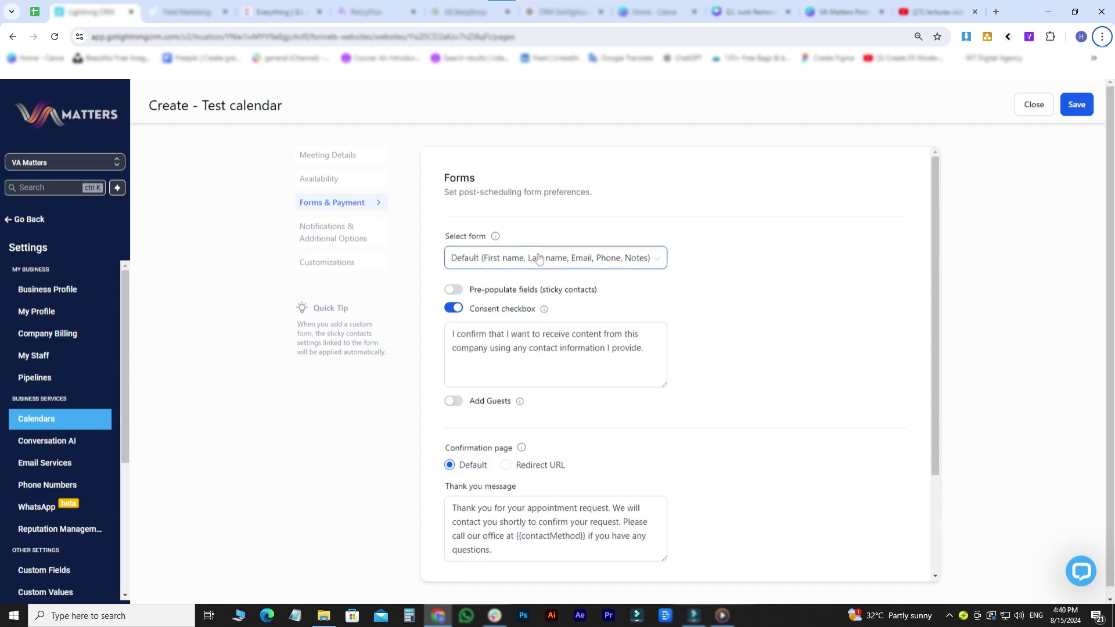
pyautogui.click(595, 261)
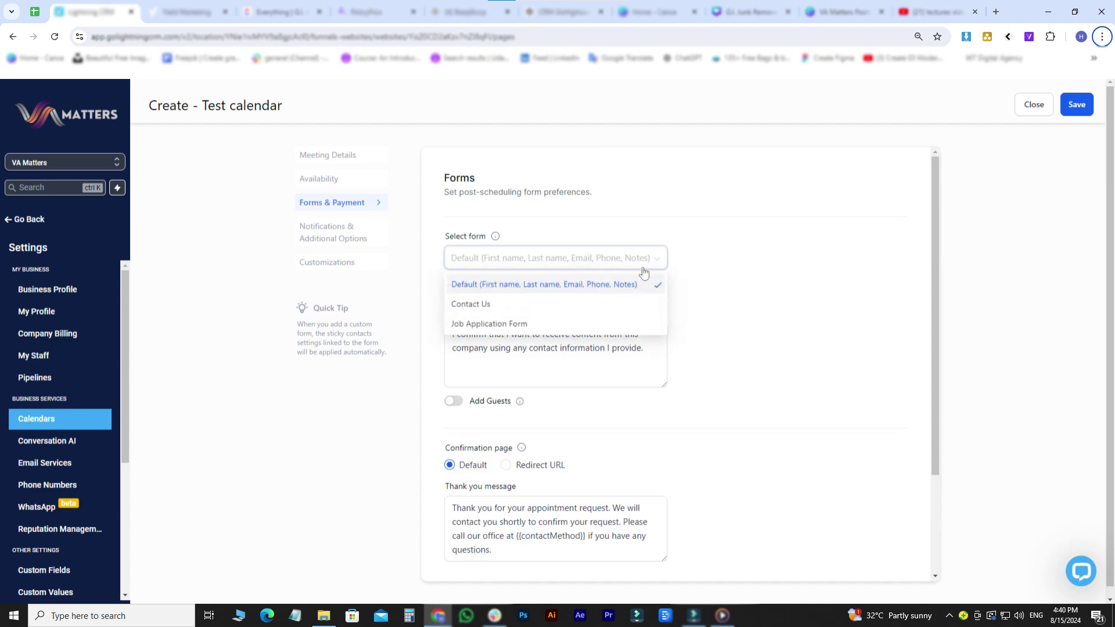
pyautogui.click(591, 284)
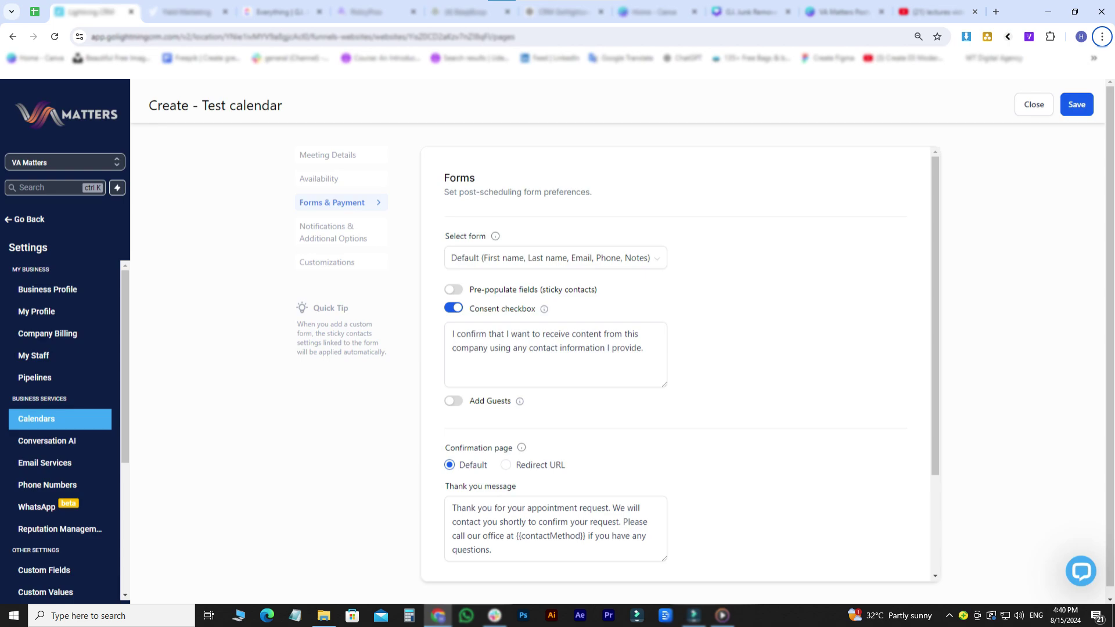
# - Enable adding guests on the booking form and collect the guest count only
pyautogui.scroll(-2, 454, 323)
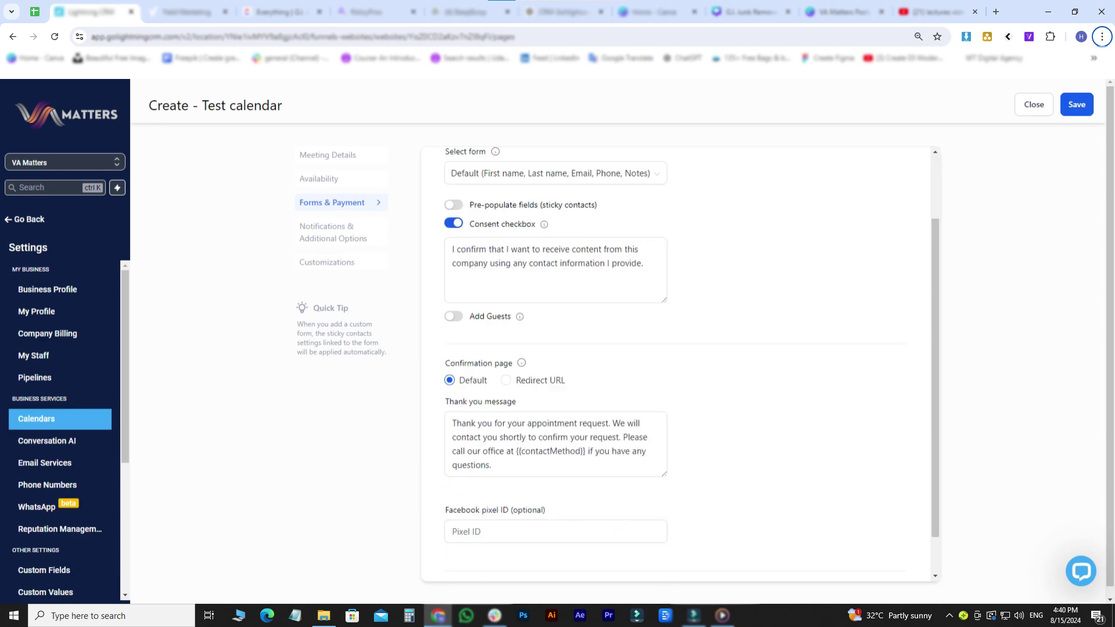
pyautogui.click(455, 318)
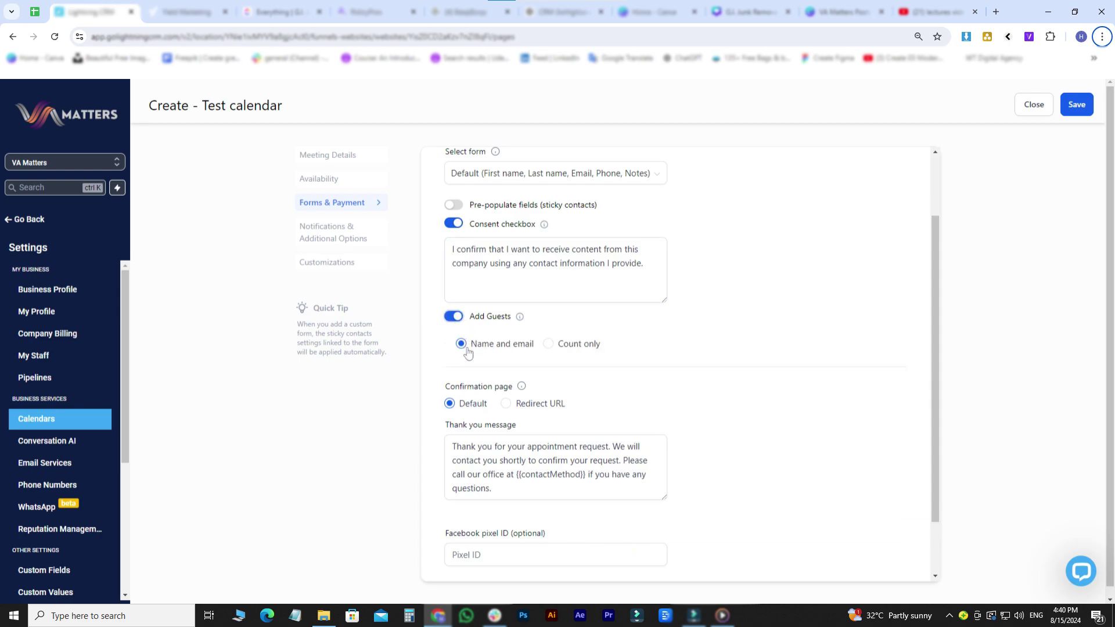
pyautogui.click(550, 351)
pyautogui.scroll(1, 547, 376)
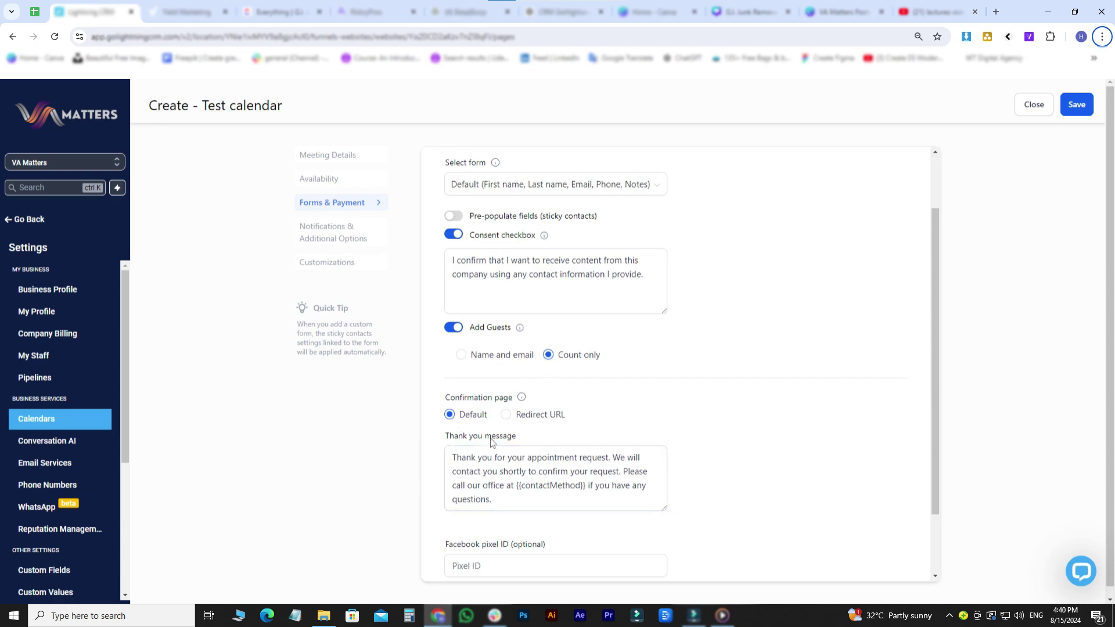
# - Set the confirmation page to Redirect URL without entering an address, and turn off auto-confirmation of new calendar meetings
pyautogui.click(506, 415)
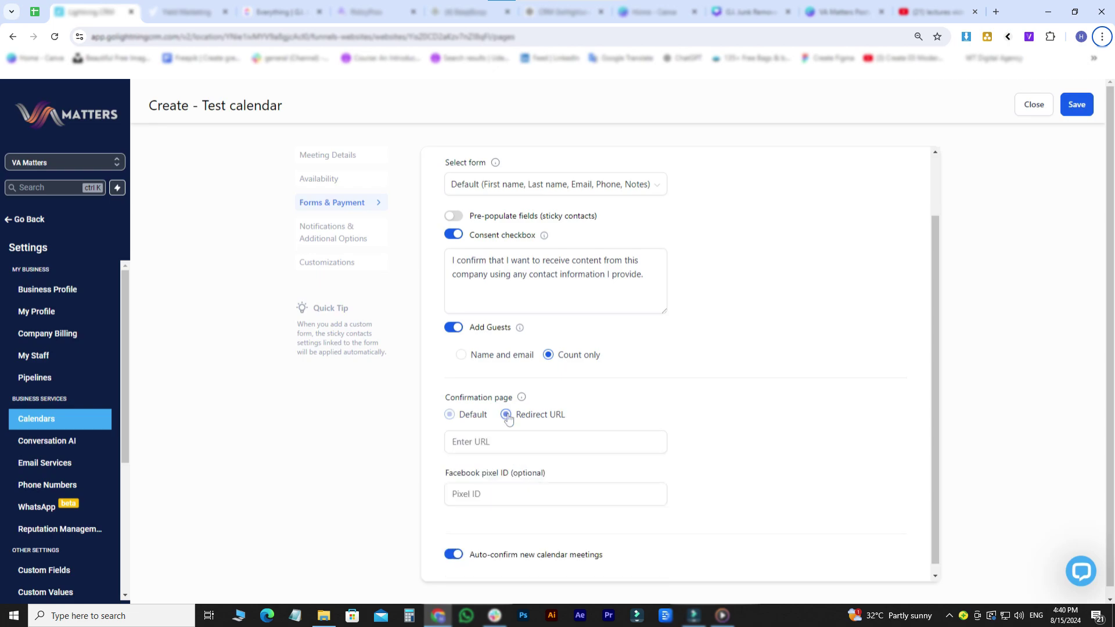
pyautogui.click(497, 439)
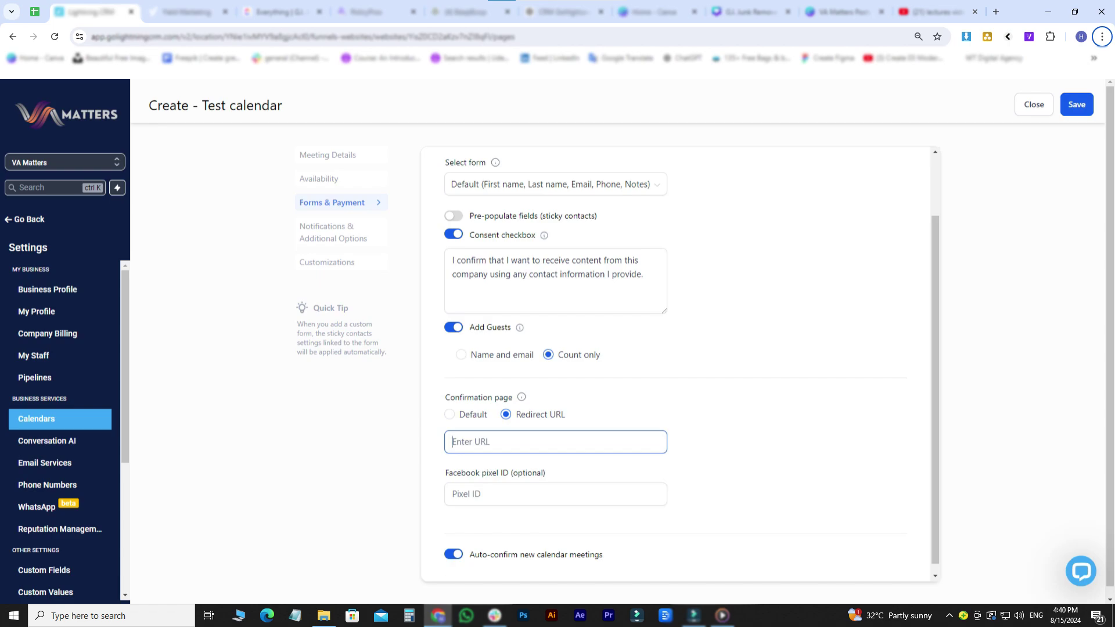
pyautogui.click(454, 554)
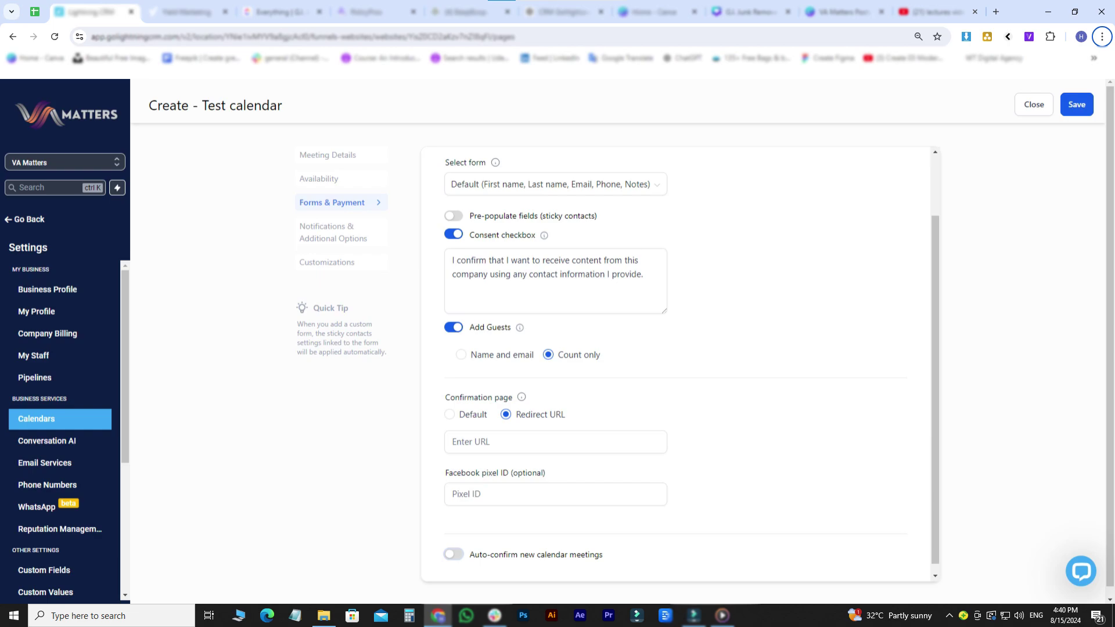
# - Open the notification and additional options and review the notification types, keeping Acknowledgement email
pyautogui.click(337, 233)
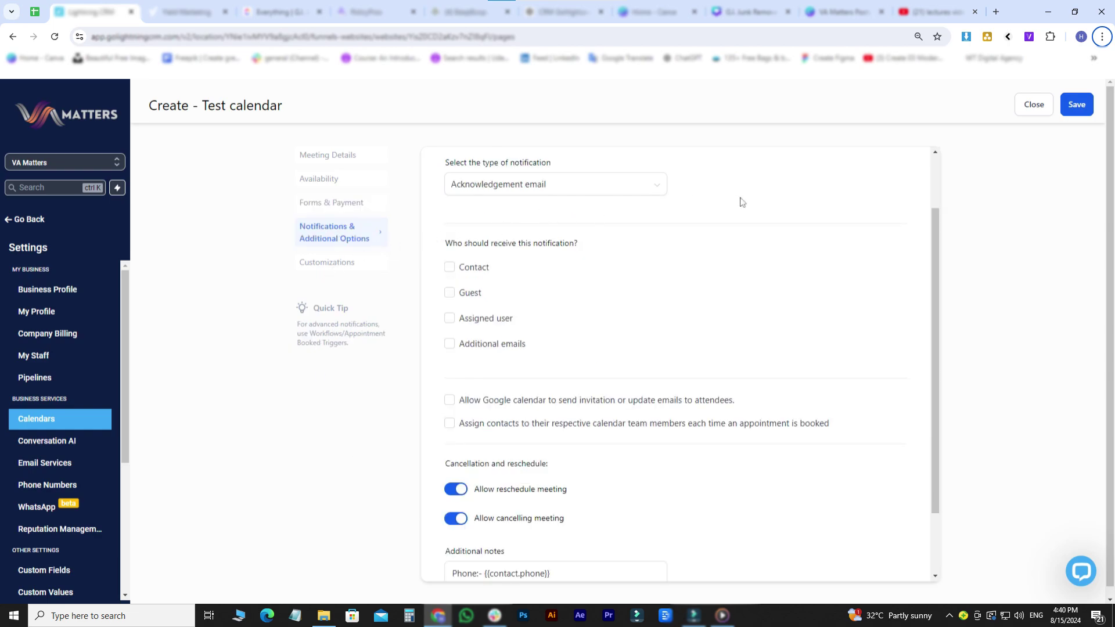
pyautogui.scroll(2, 740, 201)
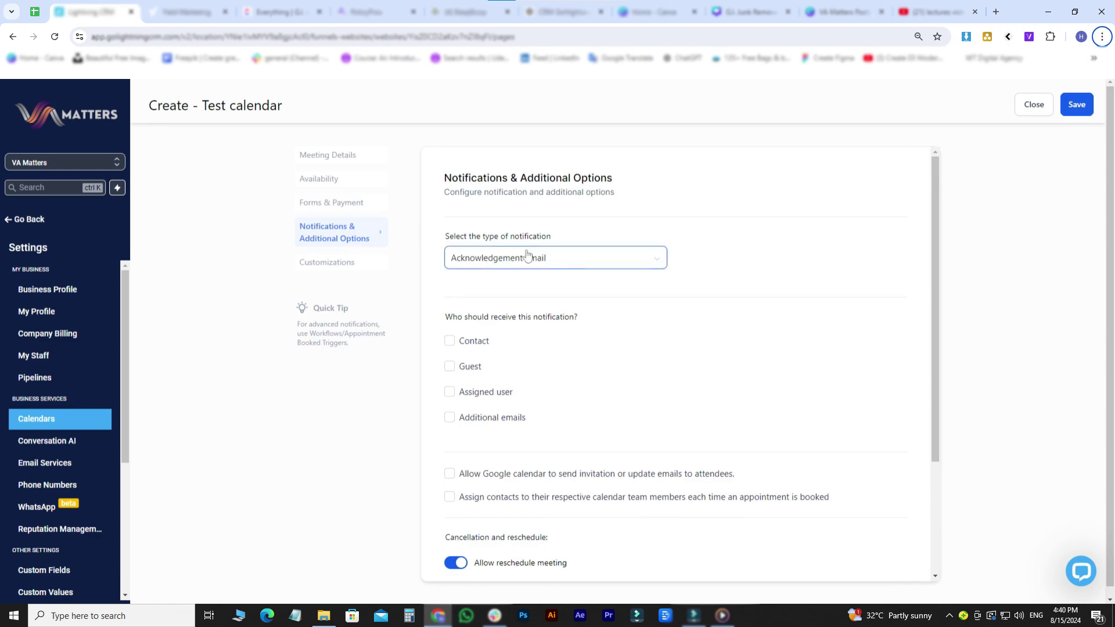
pyautogui.click(565, 260)
pyautogui.click(565, 259)
# - Remove the blank line above the Cancel entry in the additional notes
pyautogui.scroll(-3, 623, 380)
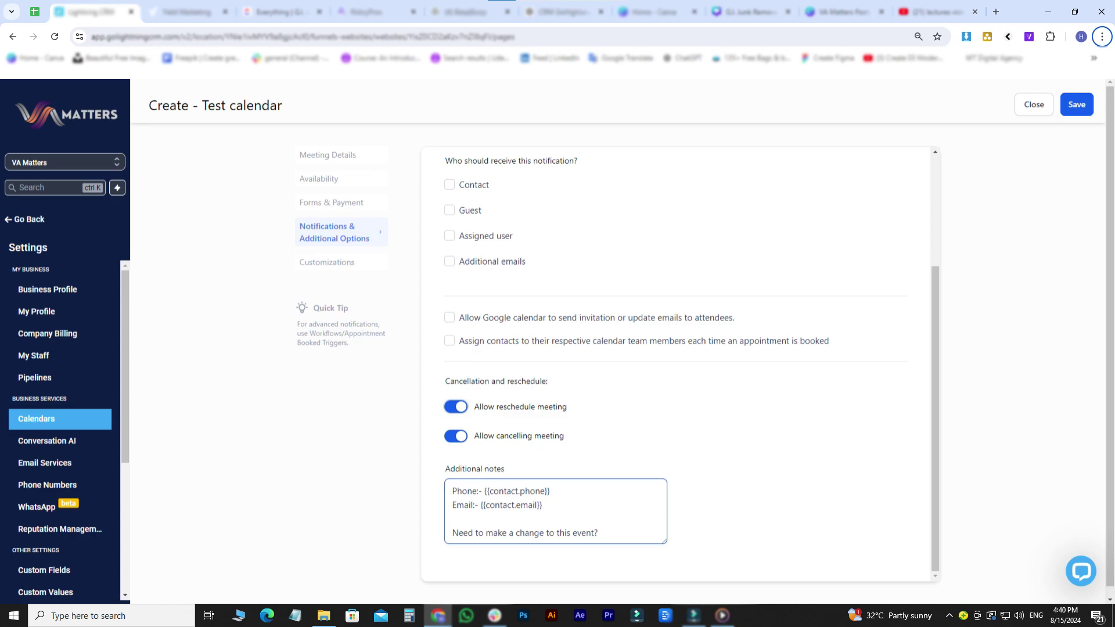
pyautogui.scroll(-2, 555, 511)
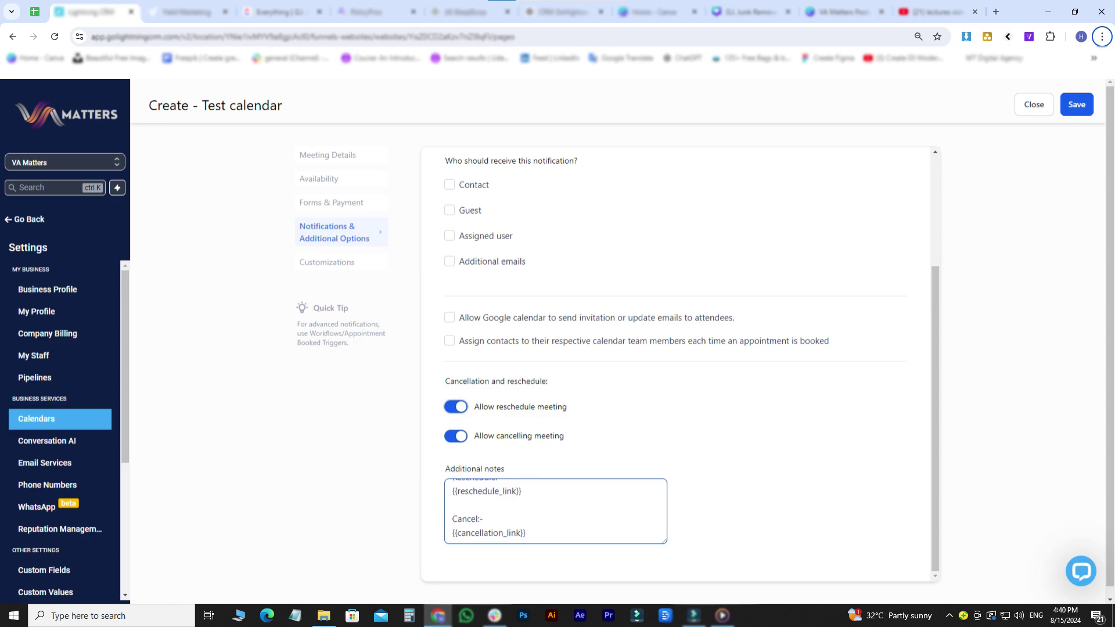
pyautogui.press('BackSpace')
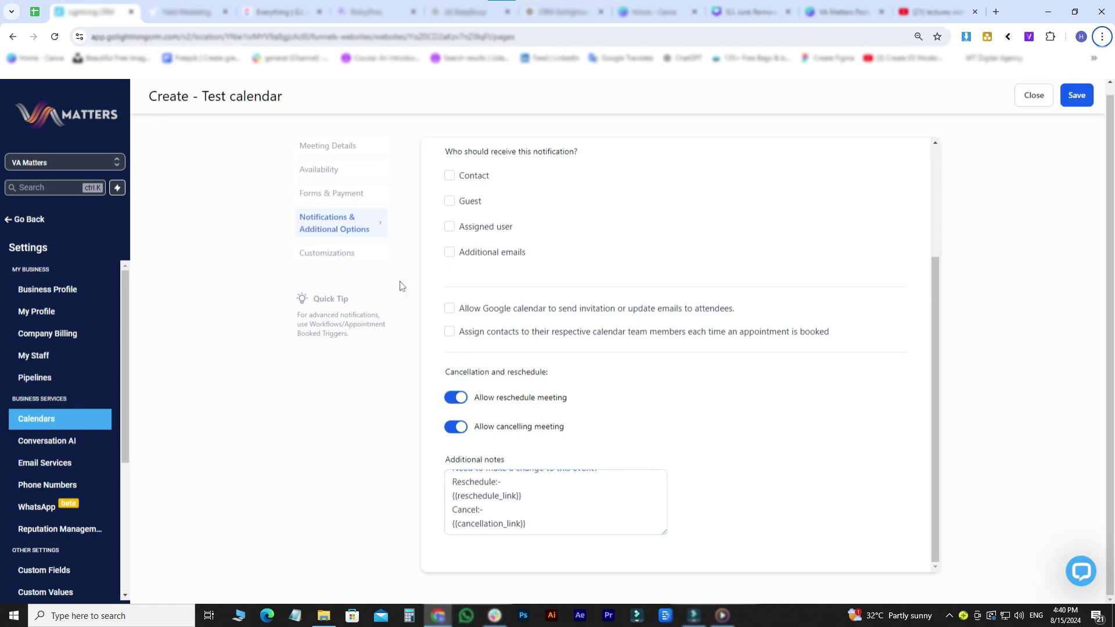
# - Open the calendar's customizations and review the widget style, colors, button text, display toggles, custom code and staff selection options
pyautogui.click(361, 259)
pyautogui.scroll(3, 633, 247)
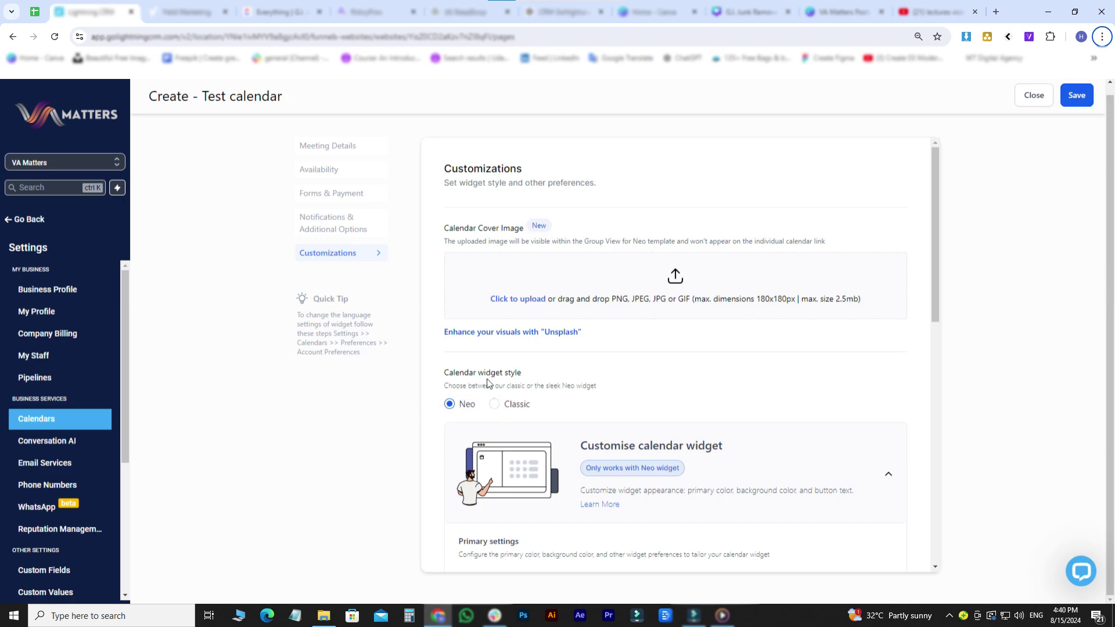
pyautogui.scroll(-3, 575, 389)
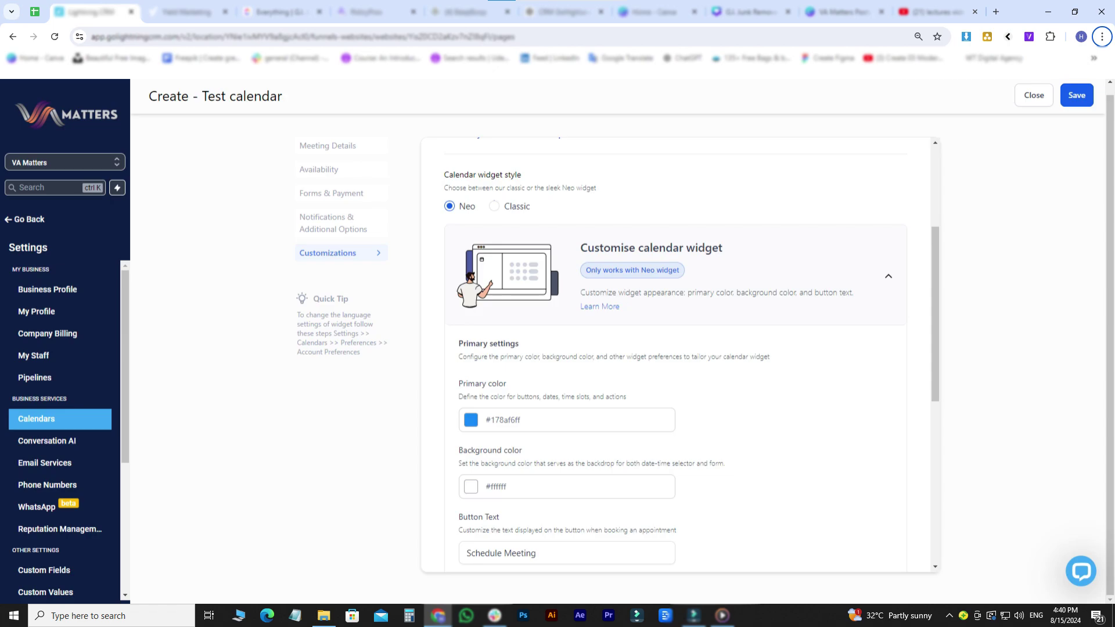
pyautogui.scroll(-1, 497, 476)
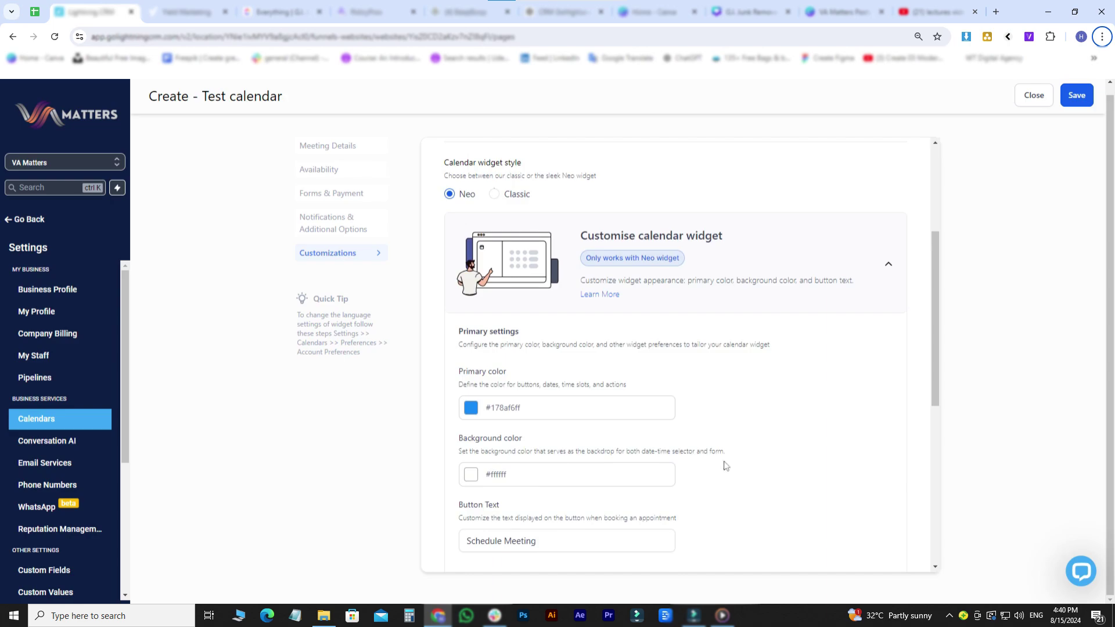
pyautogui.scroll(-3, 726, 466)
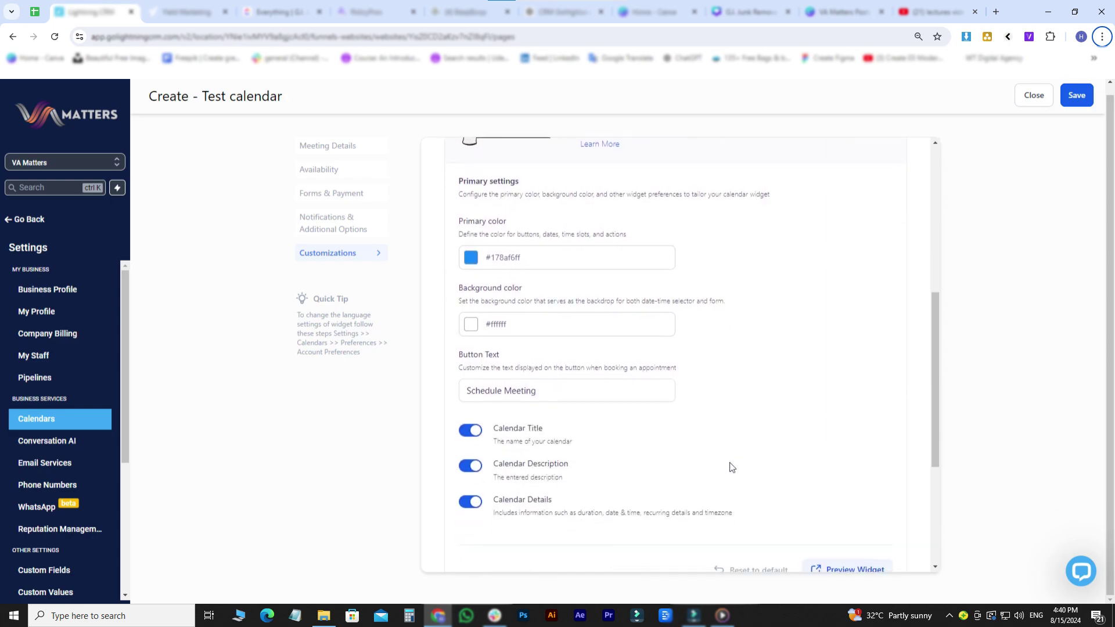
pyautogui.click(583, 392)
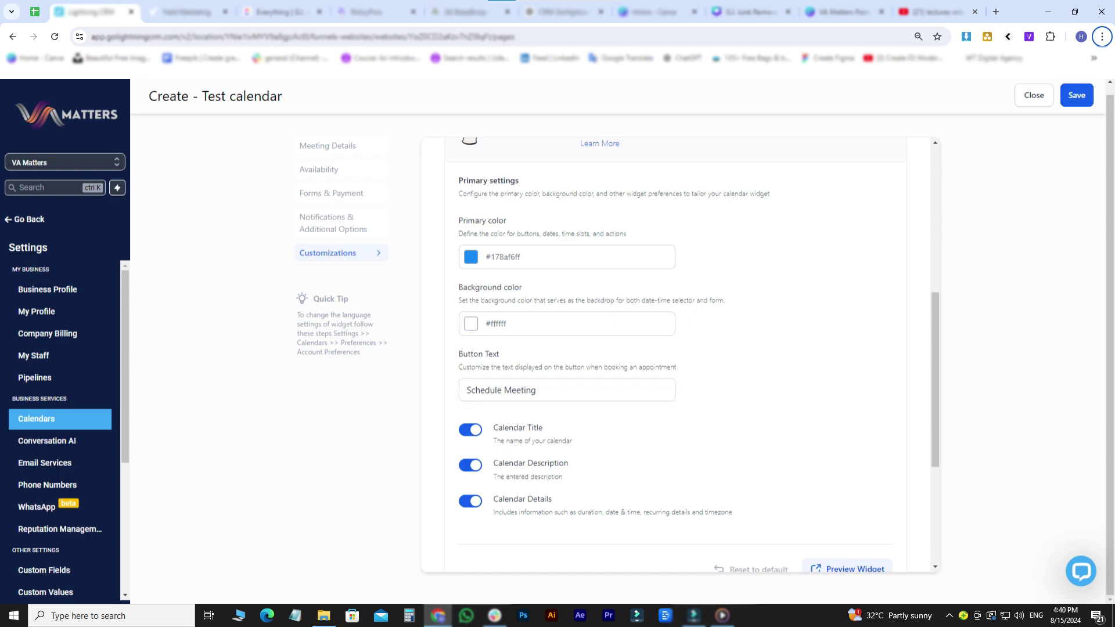
pyautogui.click(546, 383)
pyautogui.scroll(-1, 723, 378)
pyautogui.scroll(-1, 722, 379)
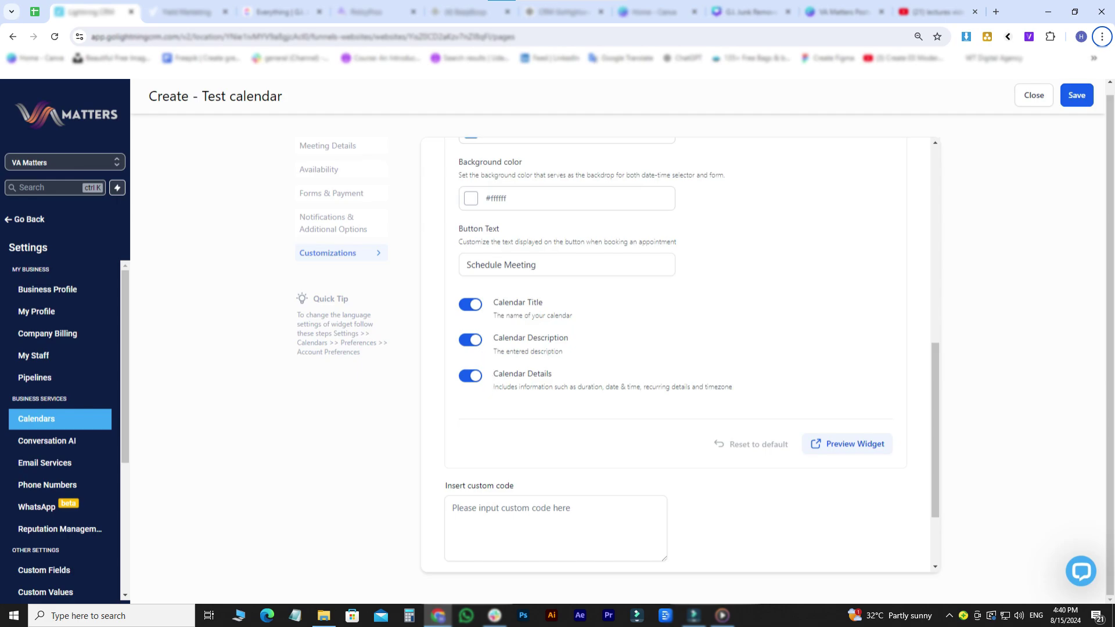
pyautogui.scroll(-2, 562, 423)
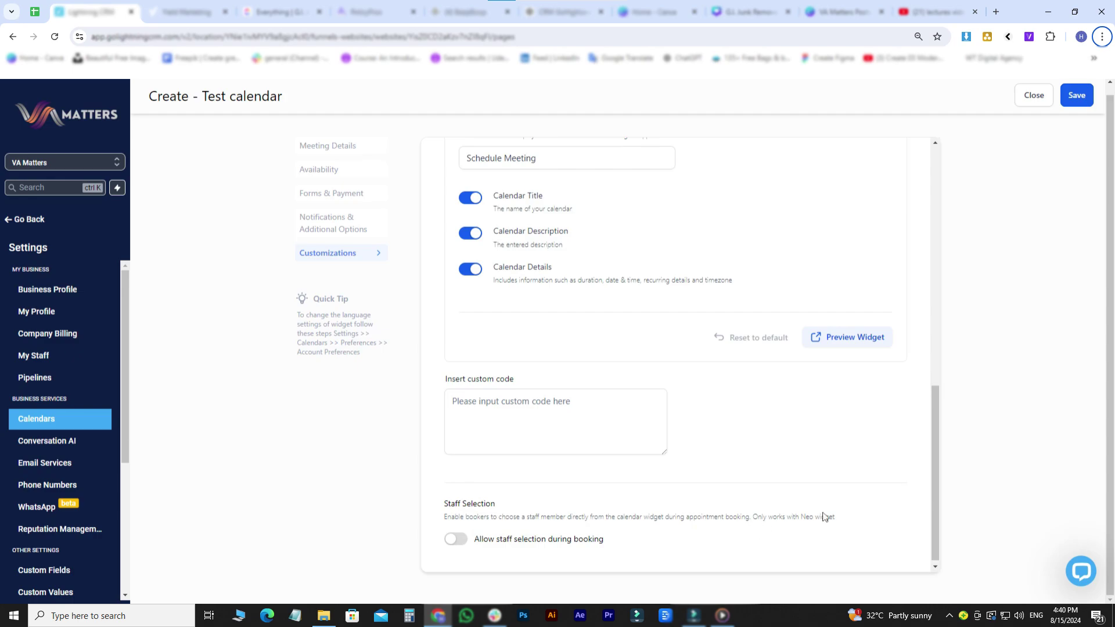
pyautogui.scroll(-1, 824, 517)
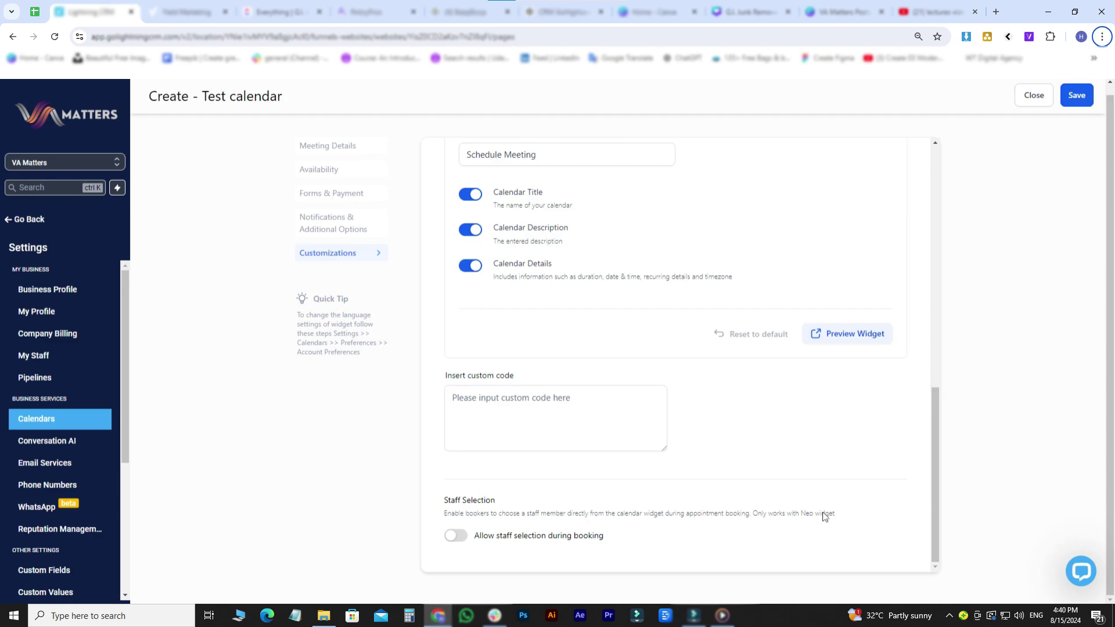
# - Save the new calendar and review the management actions offered for Test calendar in the calendar list
pyautogui.click(1079, 97)
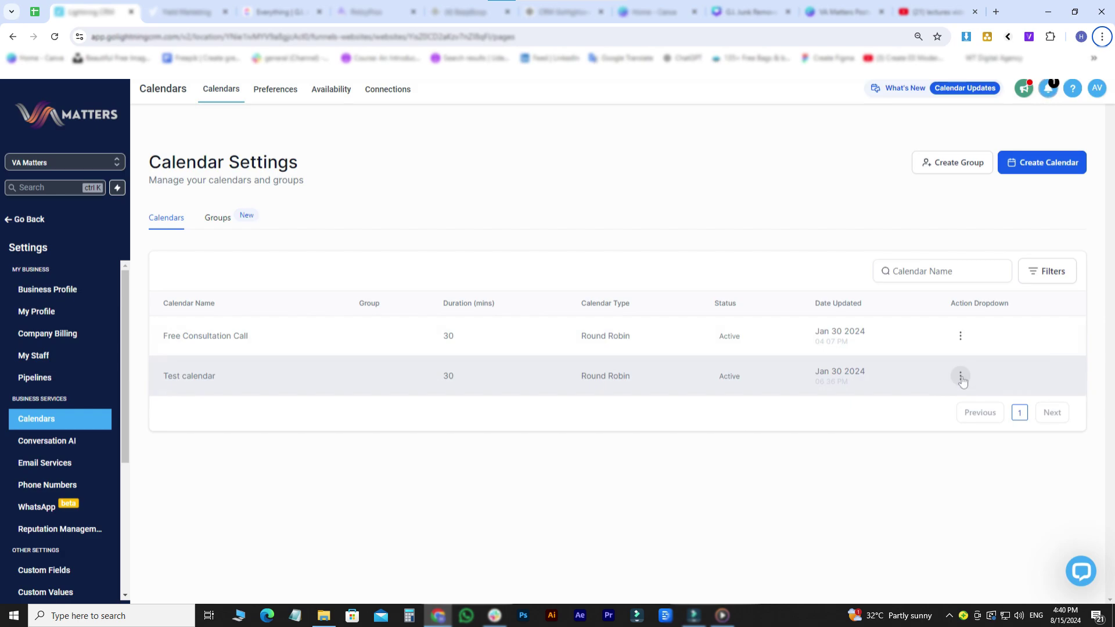
pyautogui.click(961, 377)
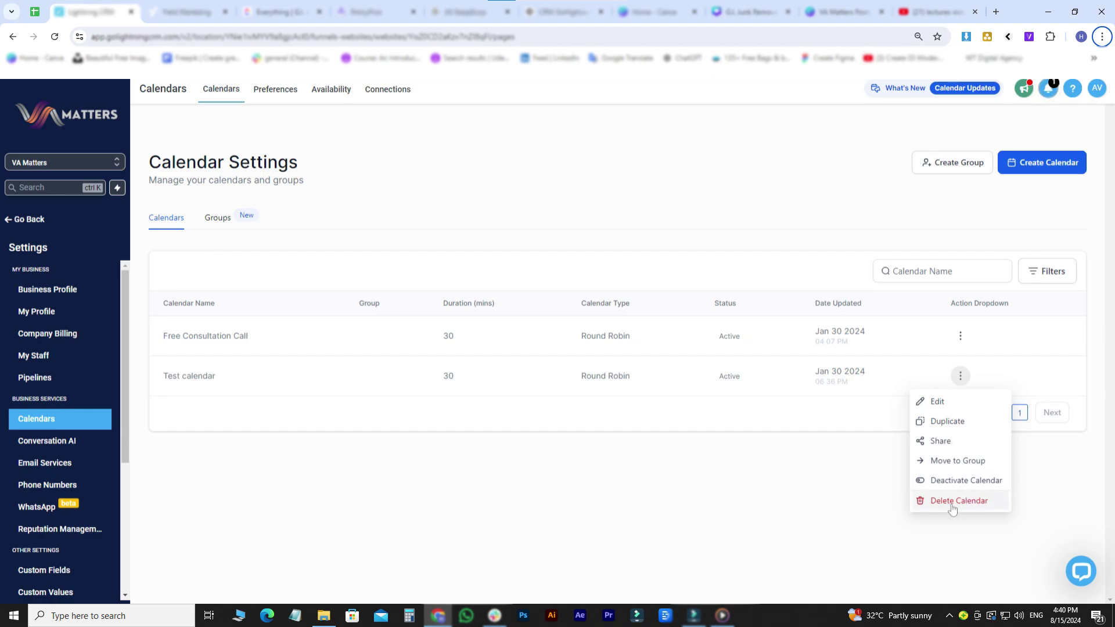
pyautogui.click(885, 492)
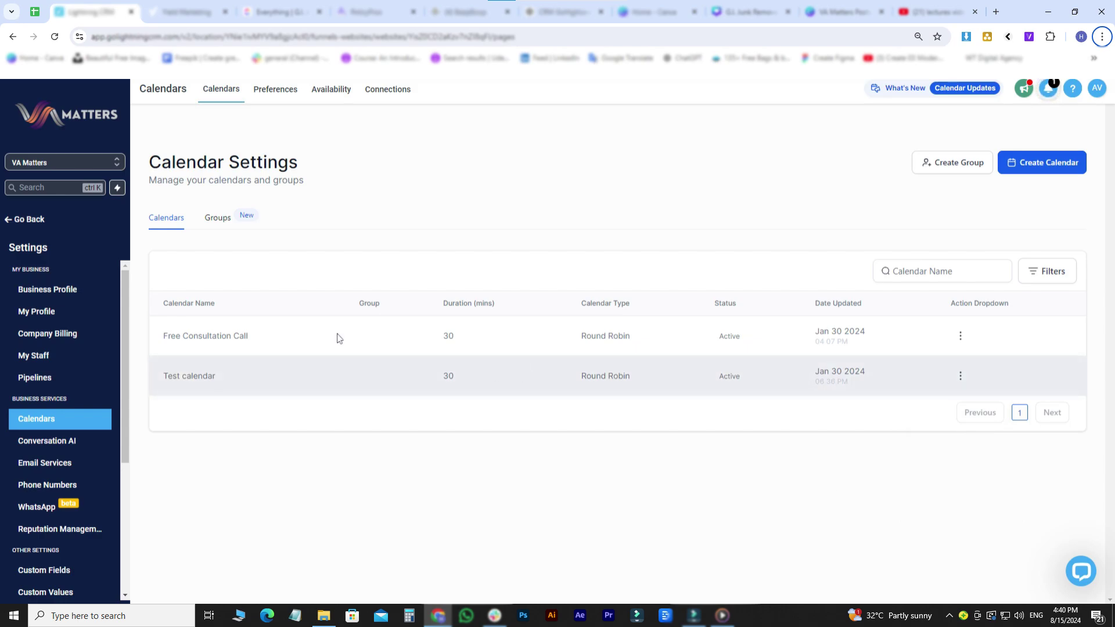
# - Start a new calendar group named Test Calendars group, leaving the description empty and keeping the Neo template
pyautogui.click(218, 223)
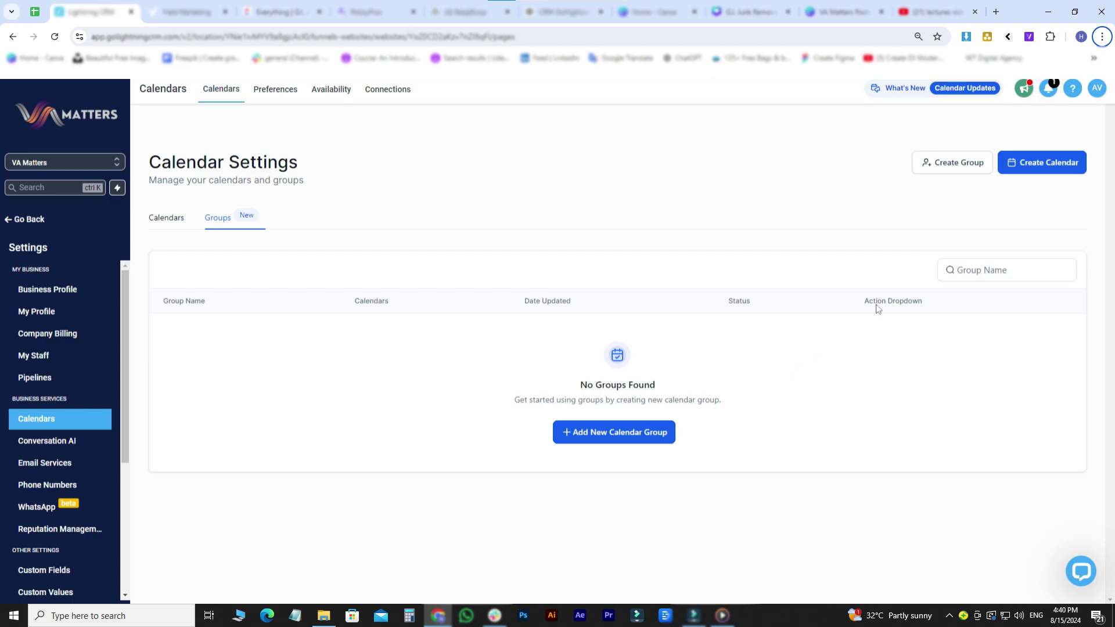
pyautogui.click(955, 164)
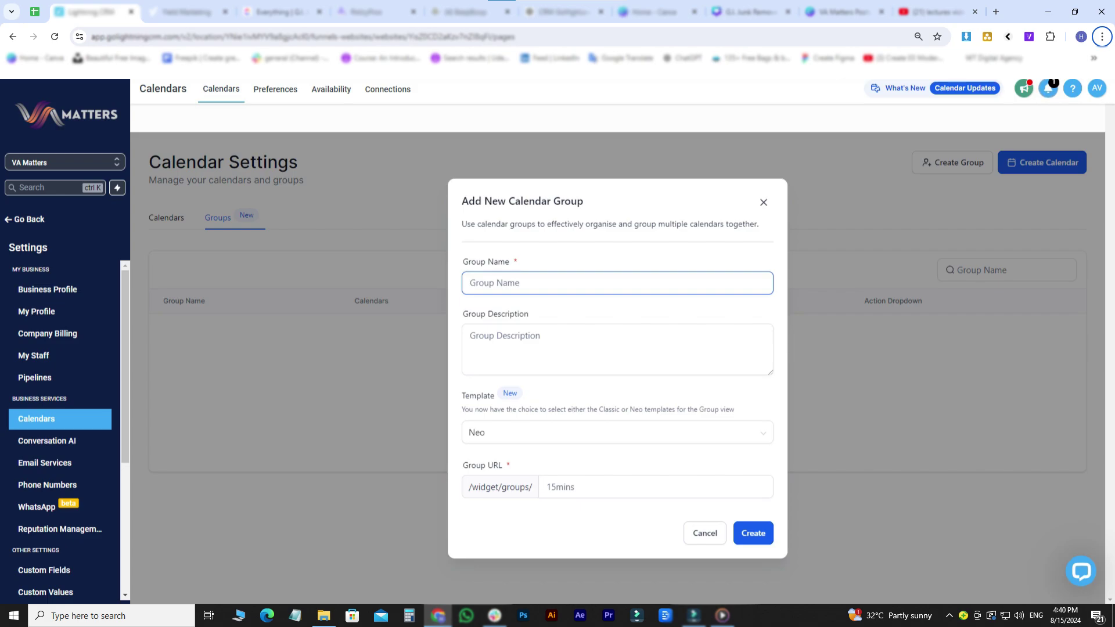
pyautogui.write('Test Calendars group')
pyautogui.click(545, 346)
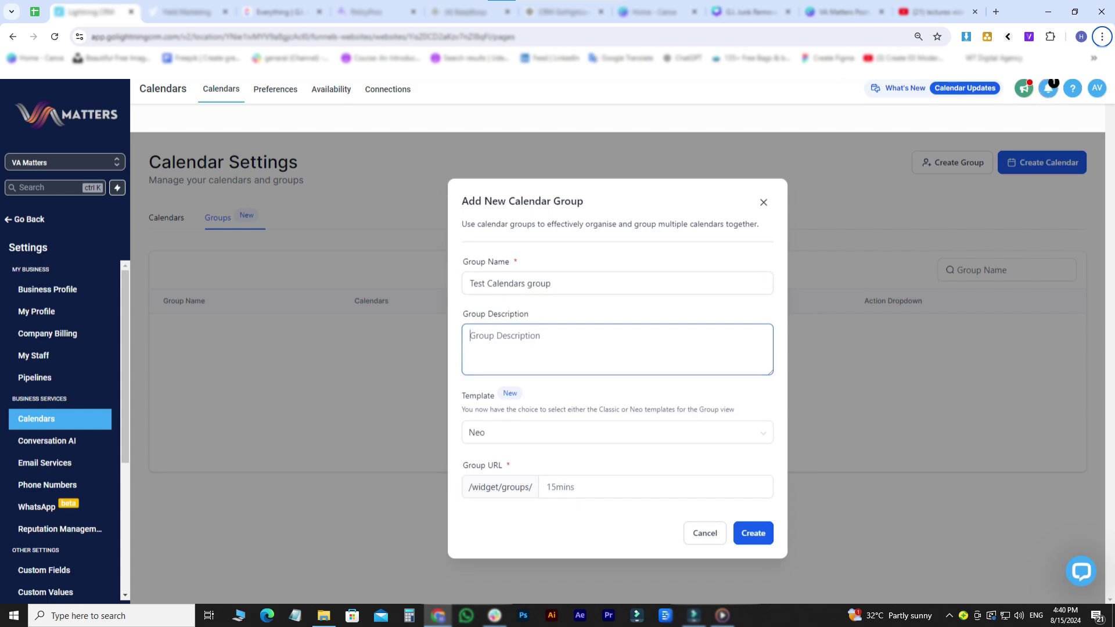
pyautogui.press('Tab')
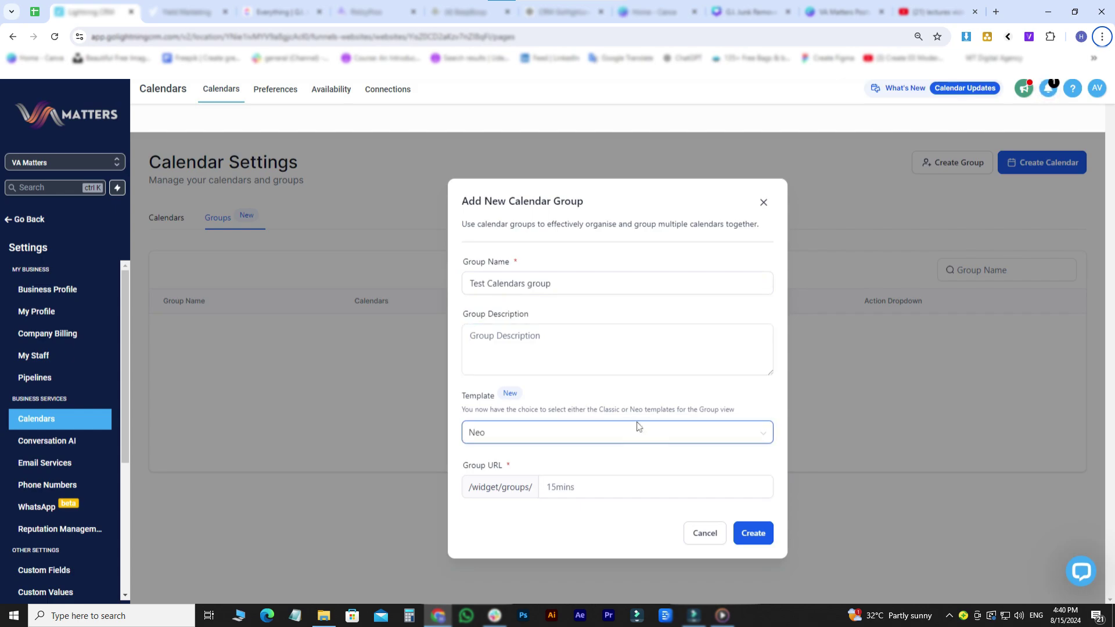
pyautogui.click(644, 432)
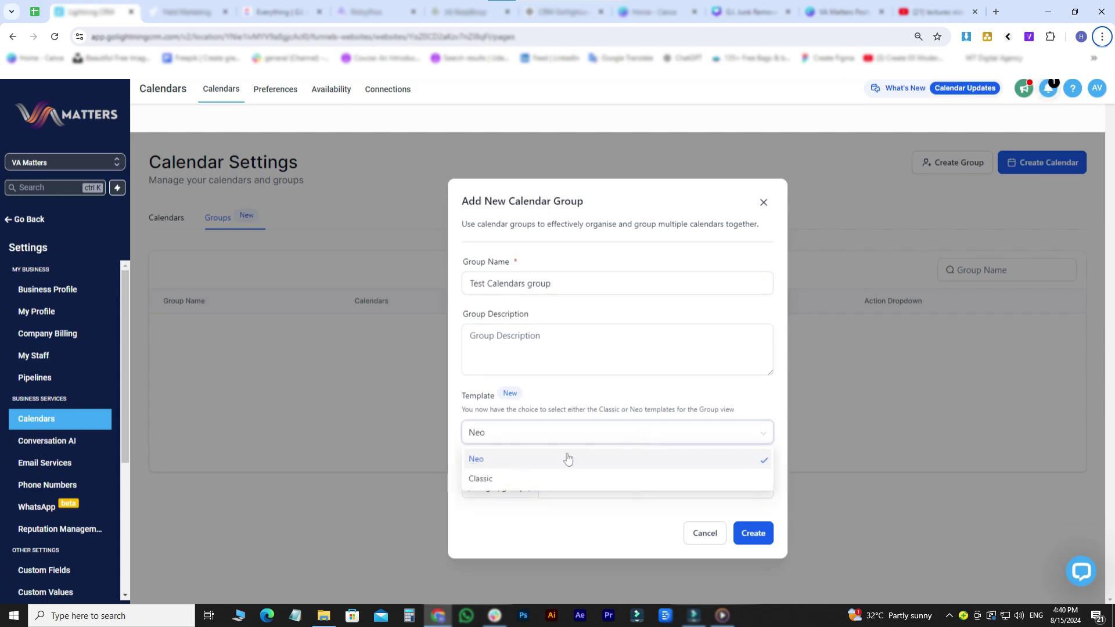
pyautogui.click(617, 440)
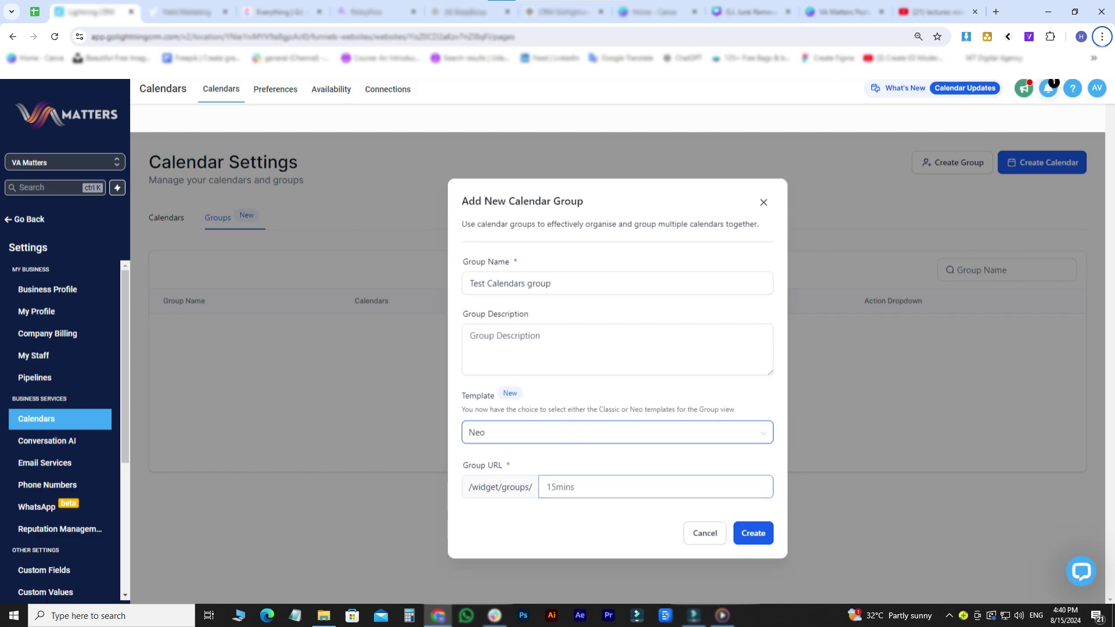
# - Set the group URL slug to test012 and create the calendar group
pyautogui.click(595, 487)
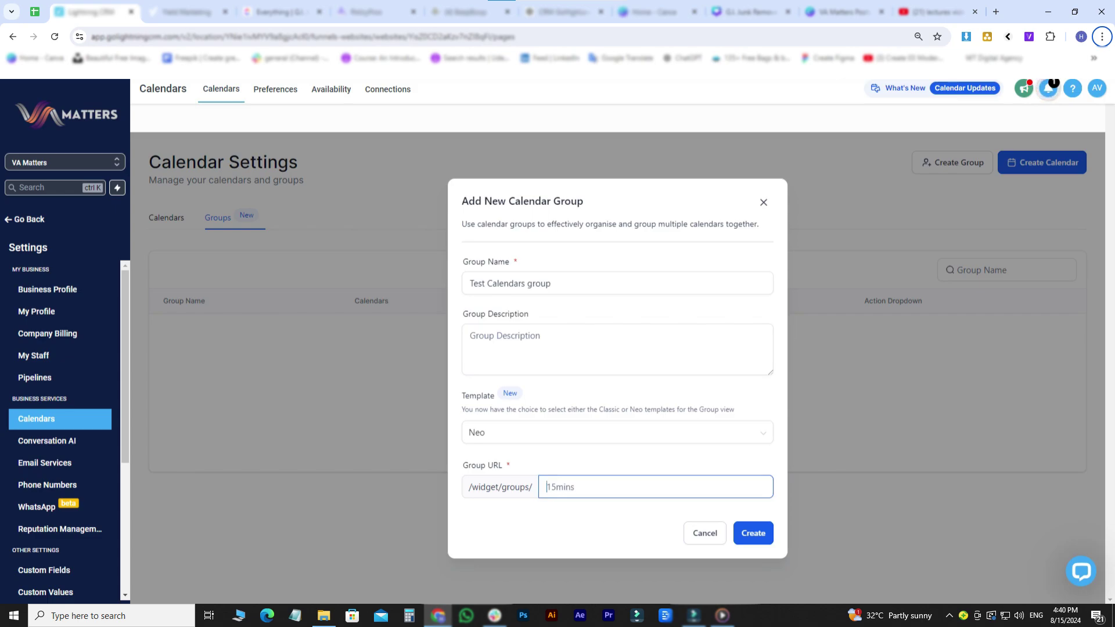
pyautogui.write('test')
pyautogui.click(617, 532)
pyautogui.click(752, 532)
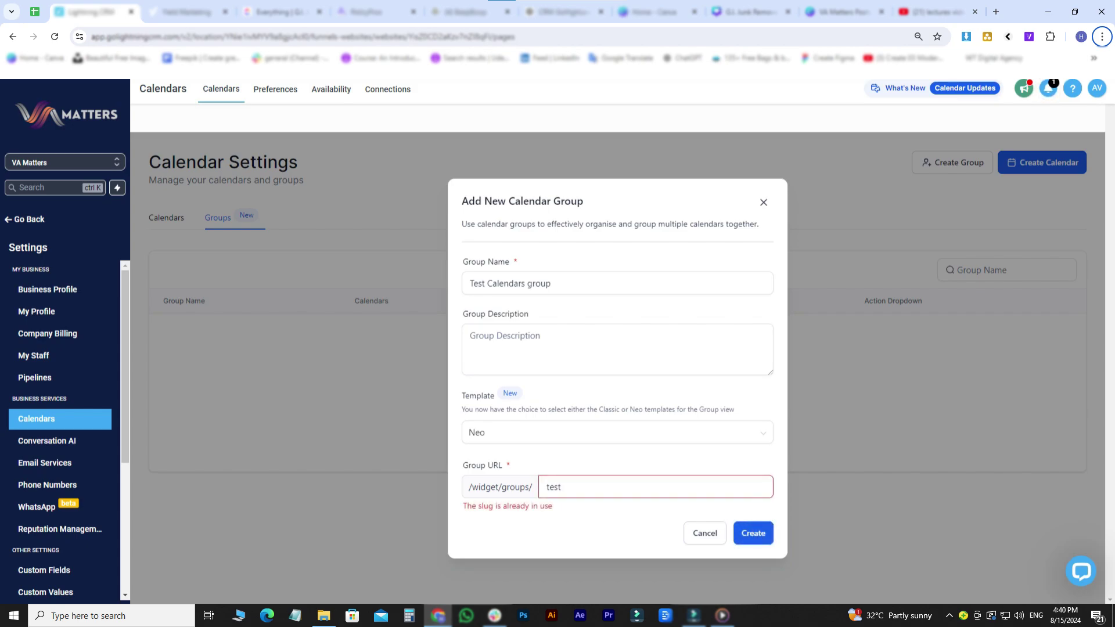
pyautogui.click(569, 487)
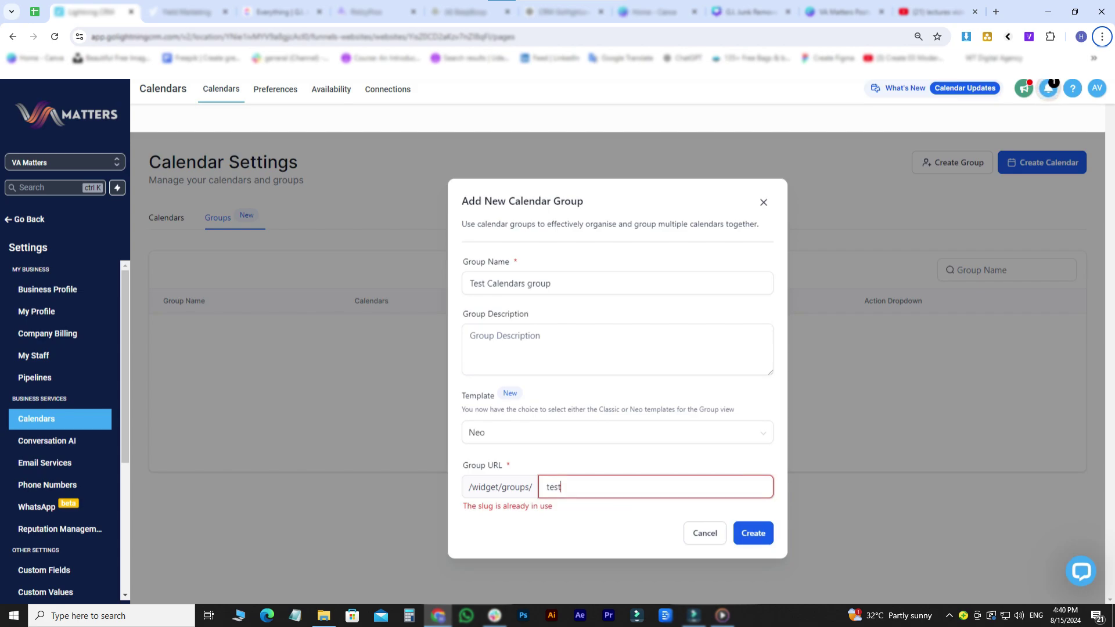
pyautogui.write('0')
pyautogui.click(753, 534)
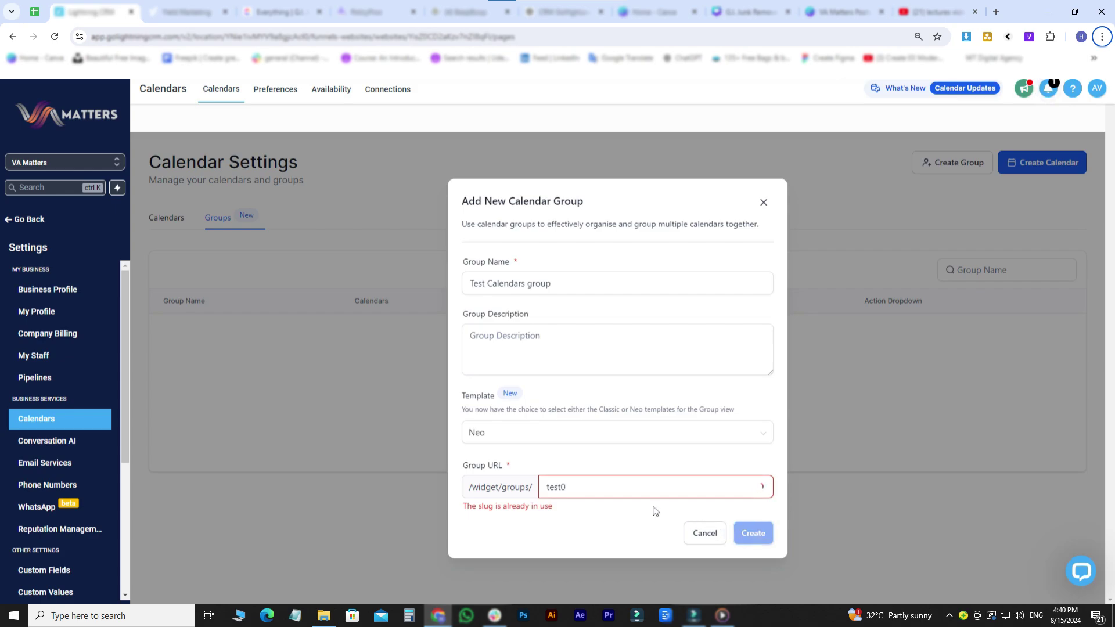
pyautogui.write('12')
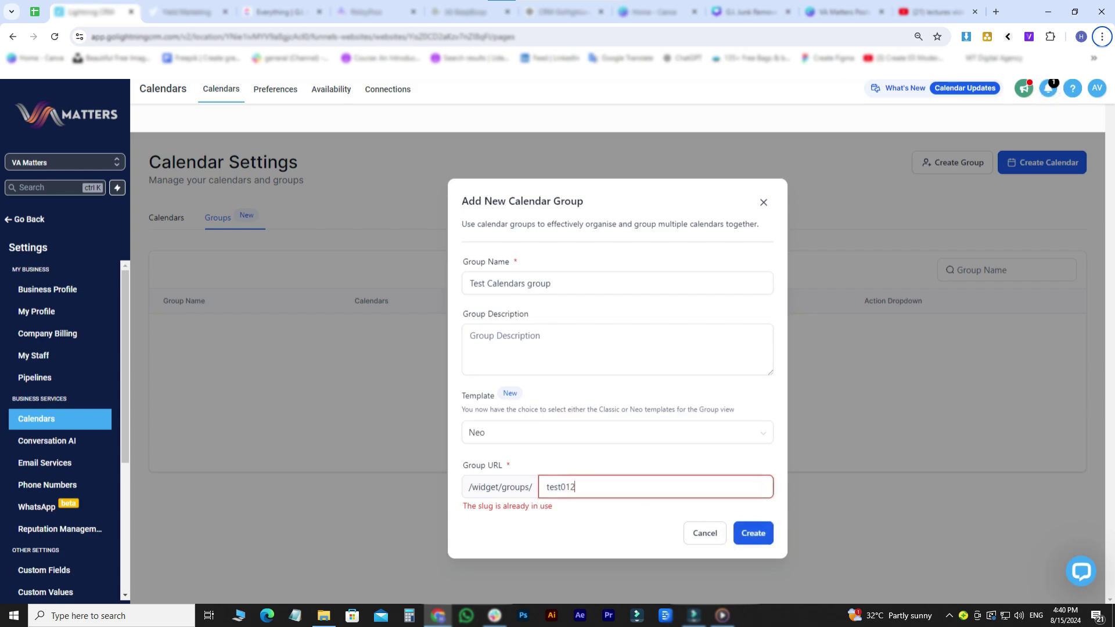
pyautogui.click(742, 530)
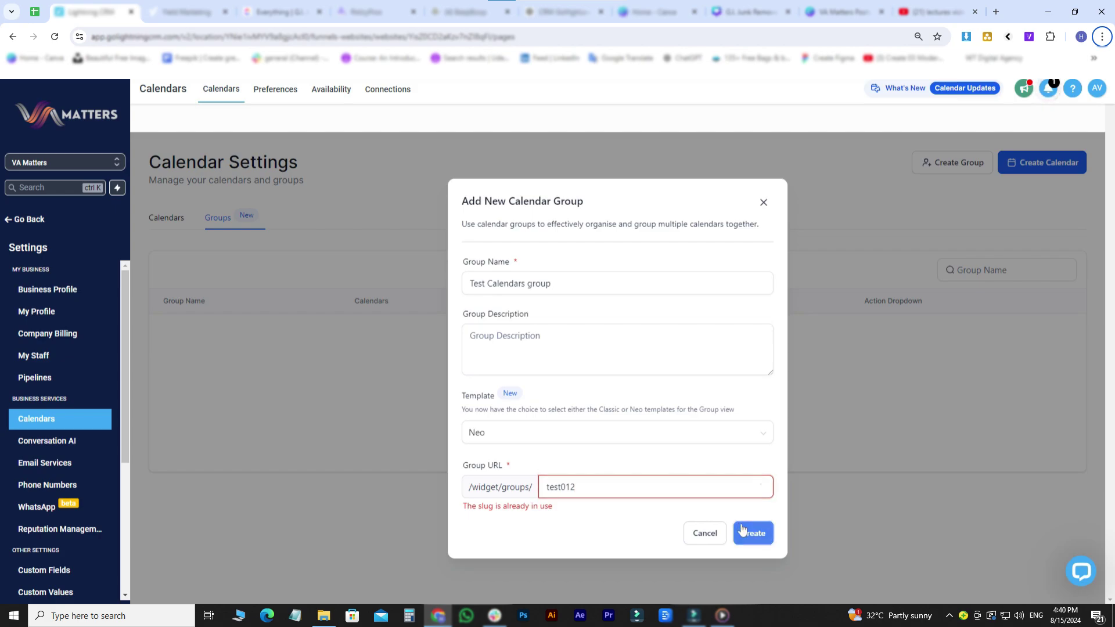
pyautogui.click(704, 531)
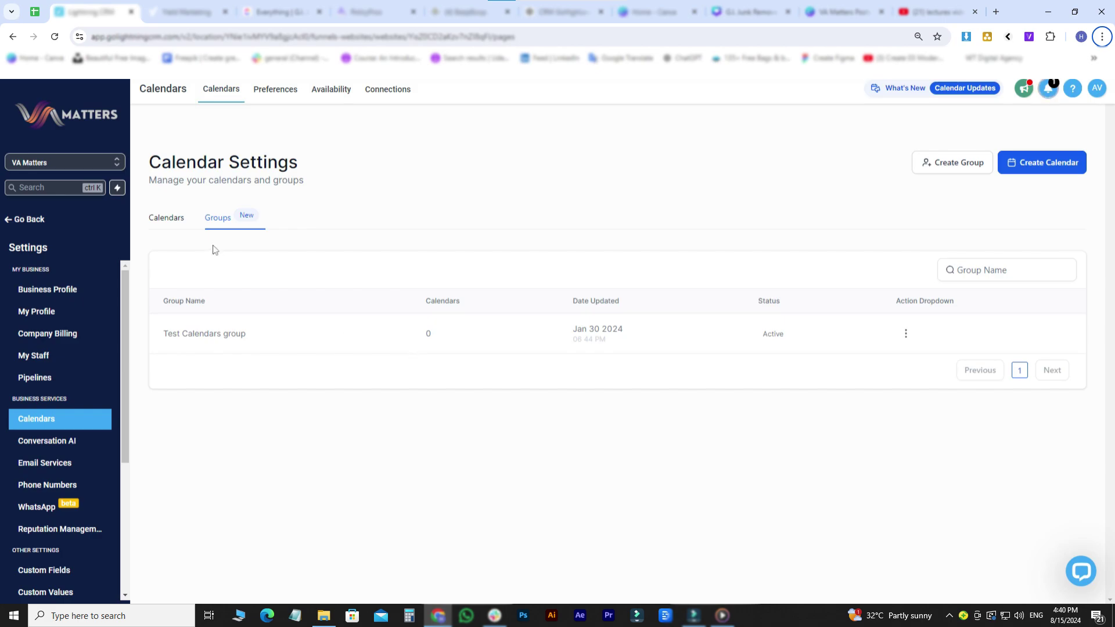
# - Move Test calendar into Test Calendars group, acknowledging that the legacy link would stop working
pyautogui.click(183, 222)
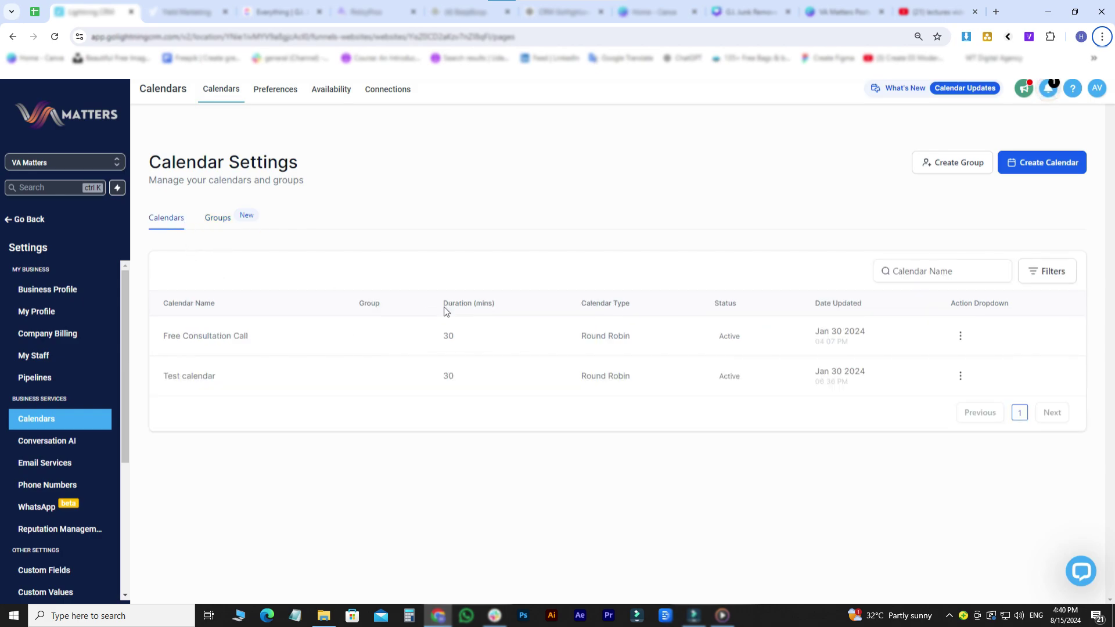
pyautogui.click(960, 376)
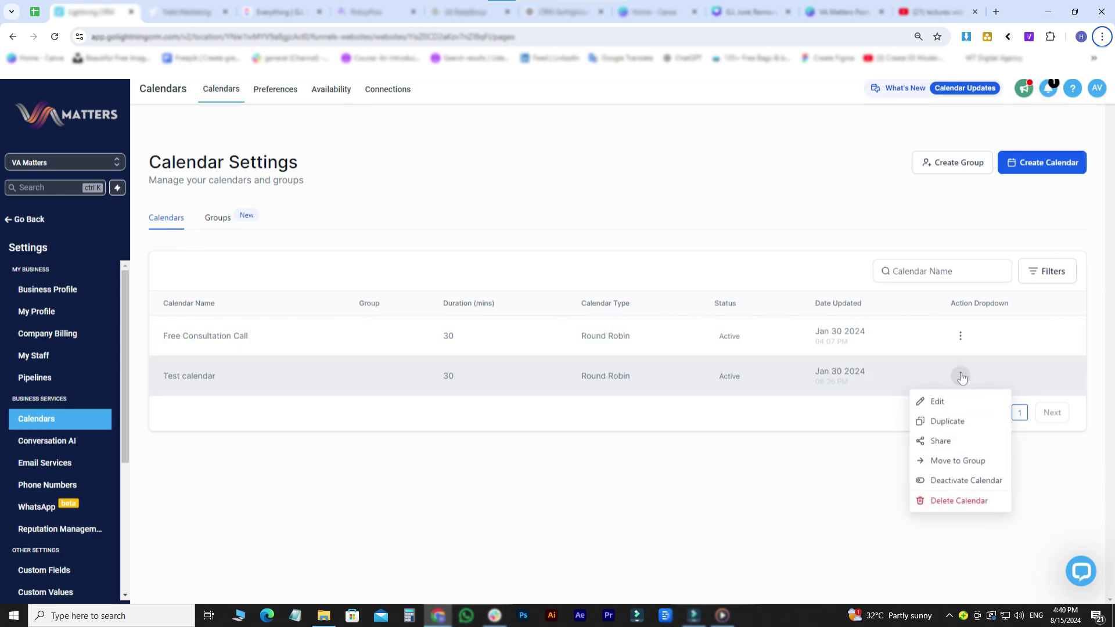
pyautogui.click(951, 466)
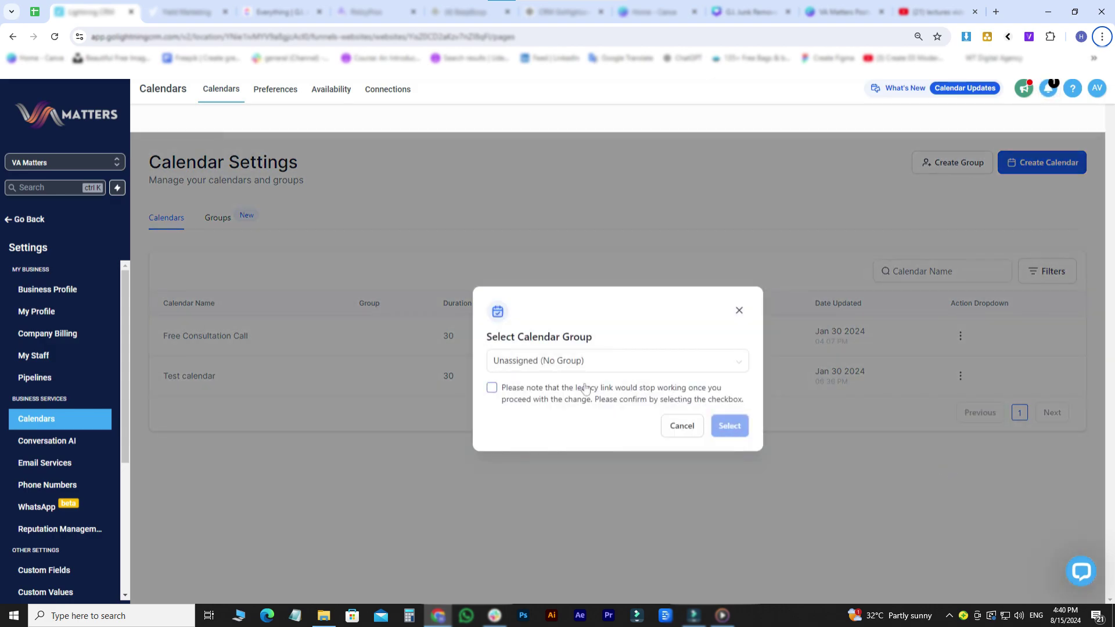
pyautogui.click(633, 371)
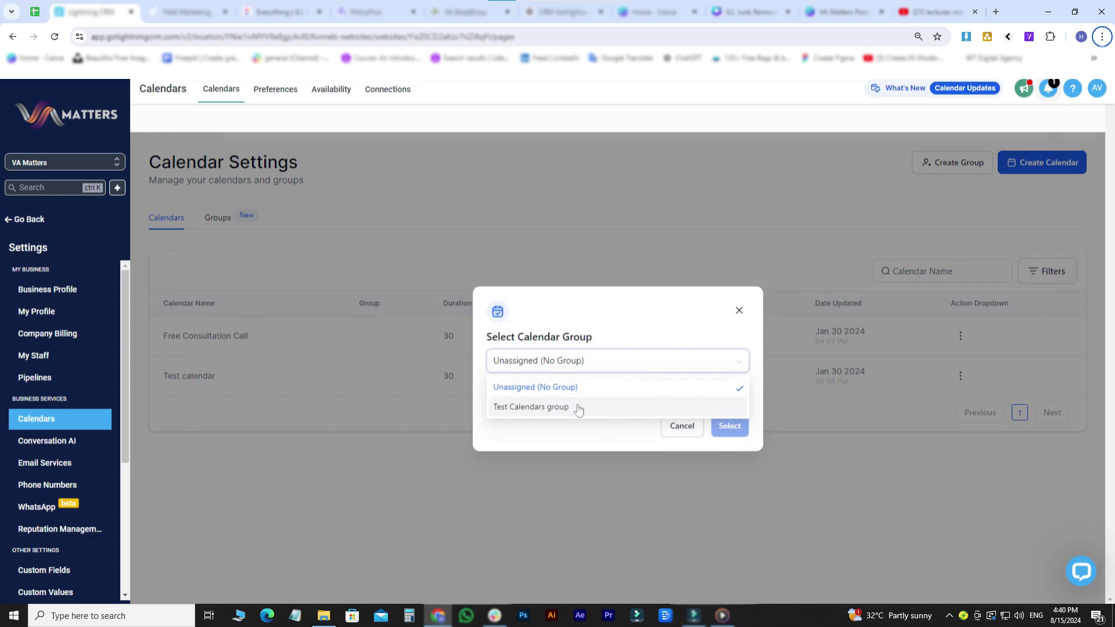
pyautogui.click(557, 410)
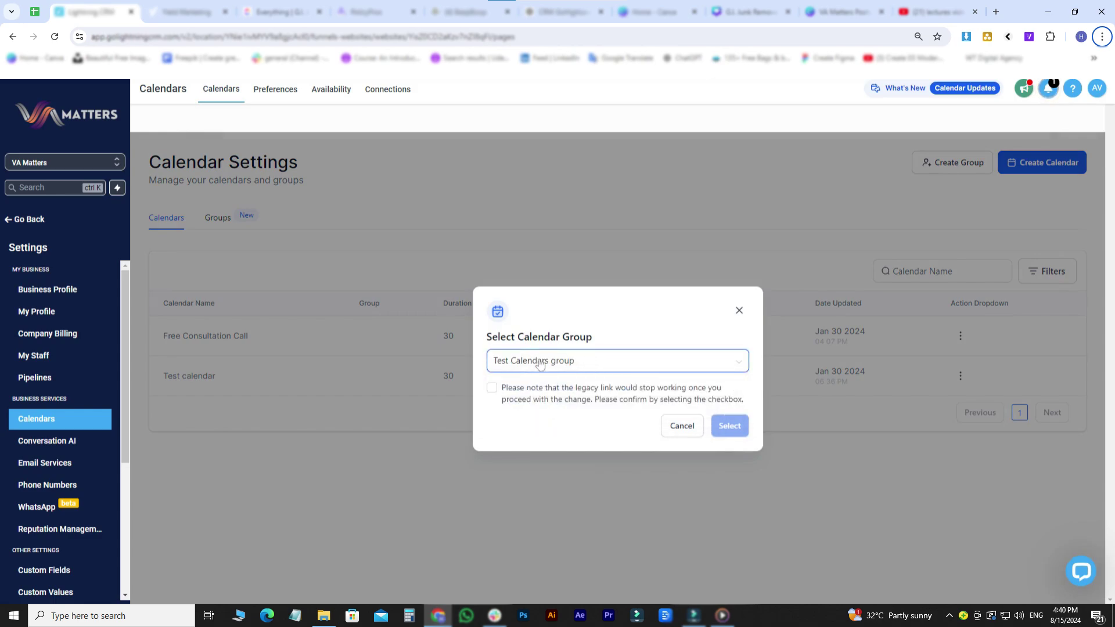
pyautogui.click(492, 387)
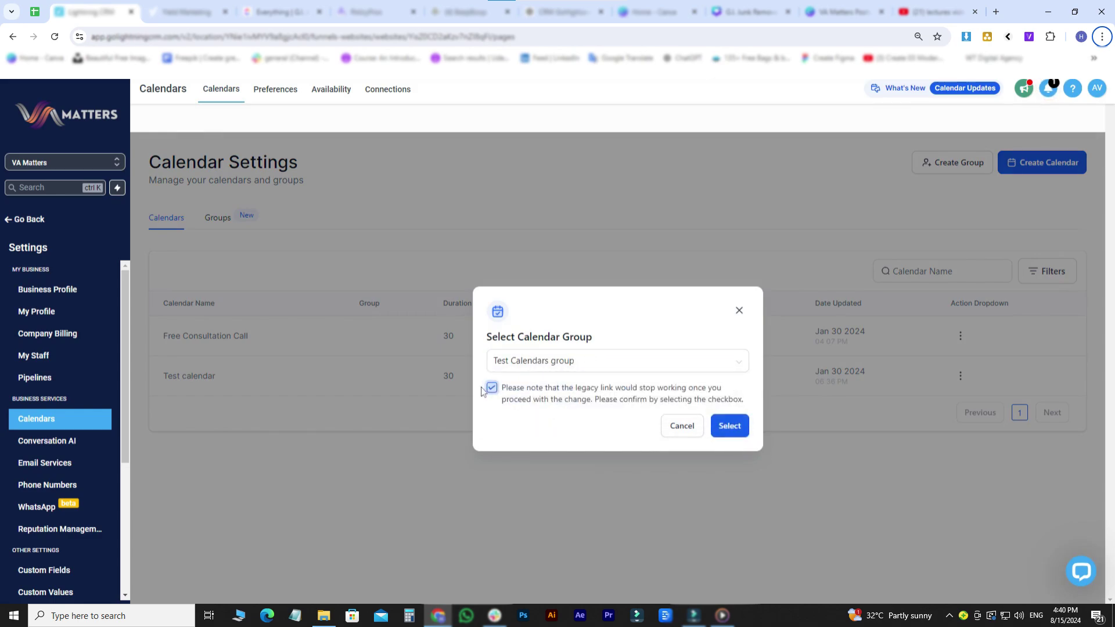
pyautogui.click(730, 426)
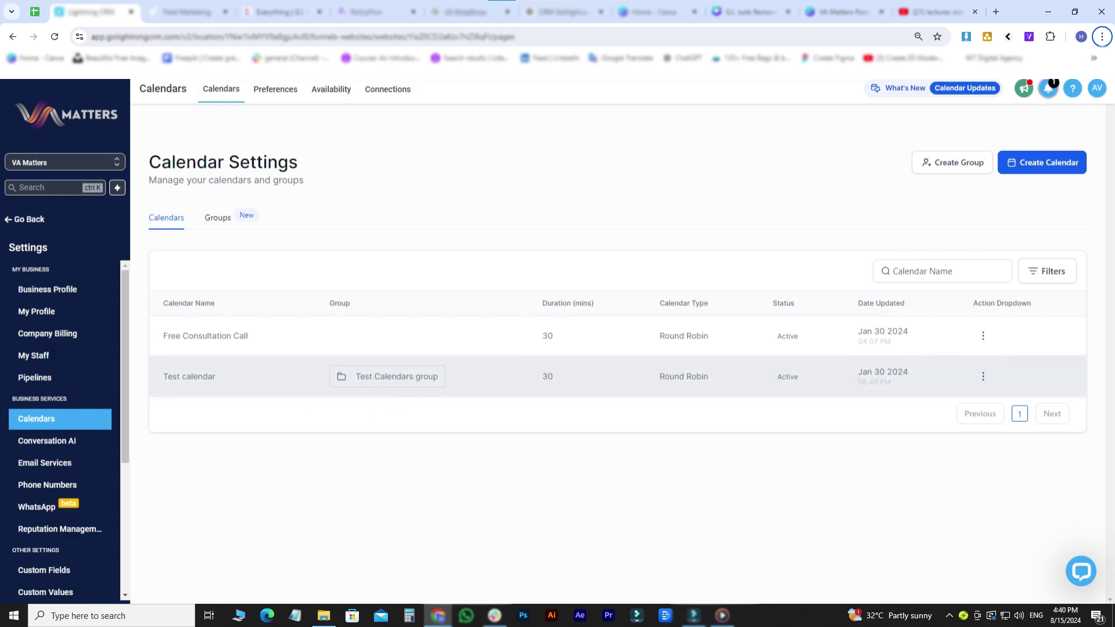
# - Review the user's meeting location options and the account's in-app and widget preferences for calendars
pyautogui.click(279, 93)
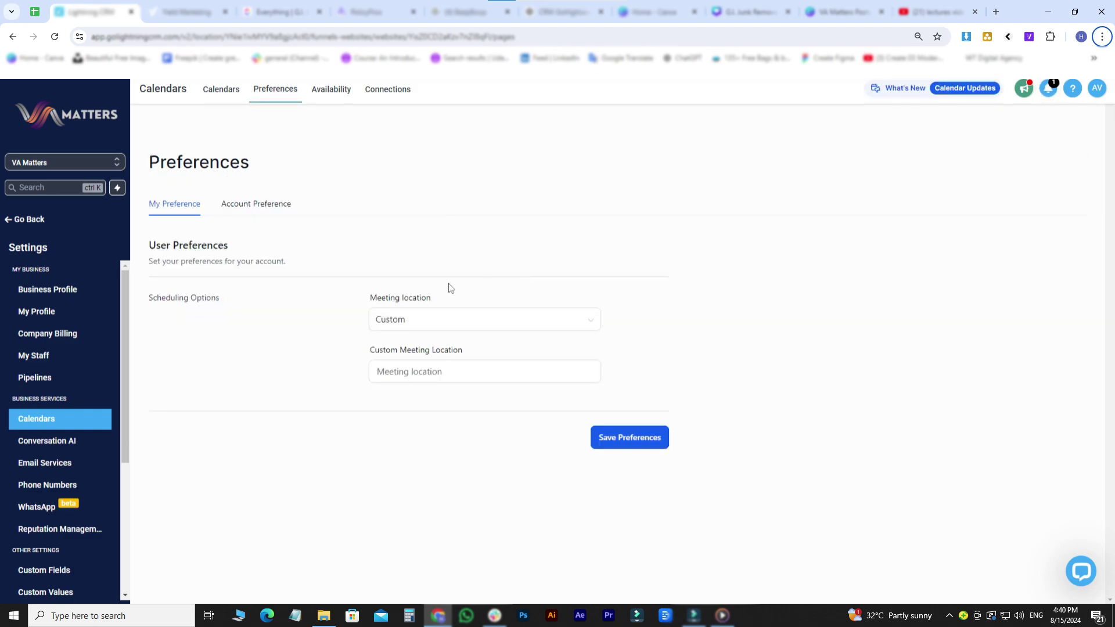
pyautogui.click(428, 325)
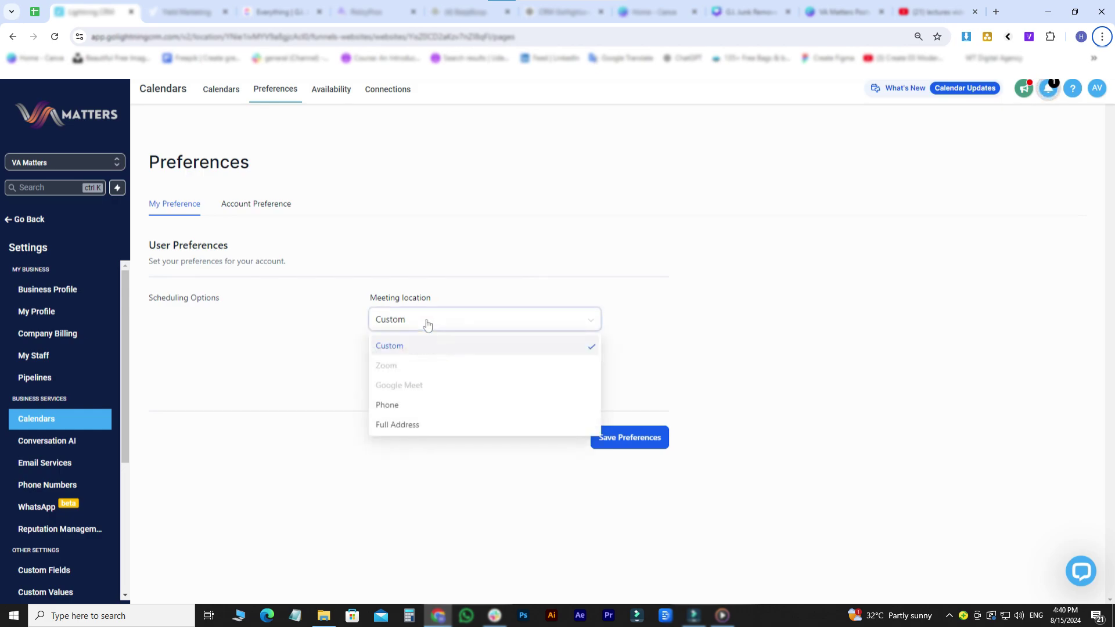
pyautogui.click(496, 318)
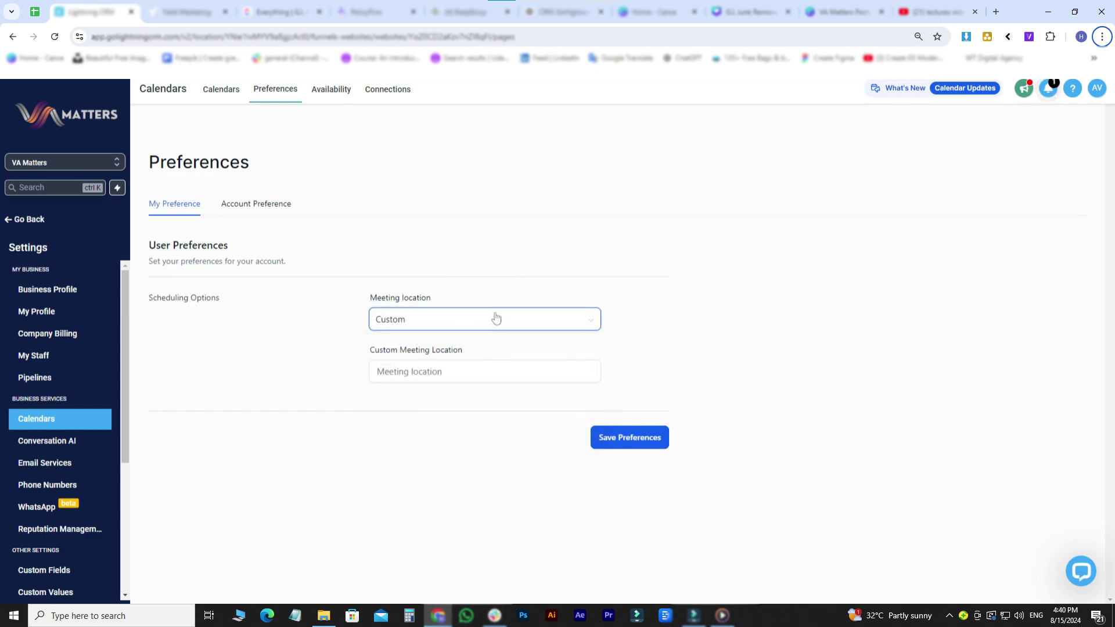
pyautogui.click(264, 205)
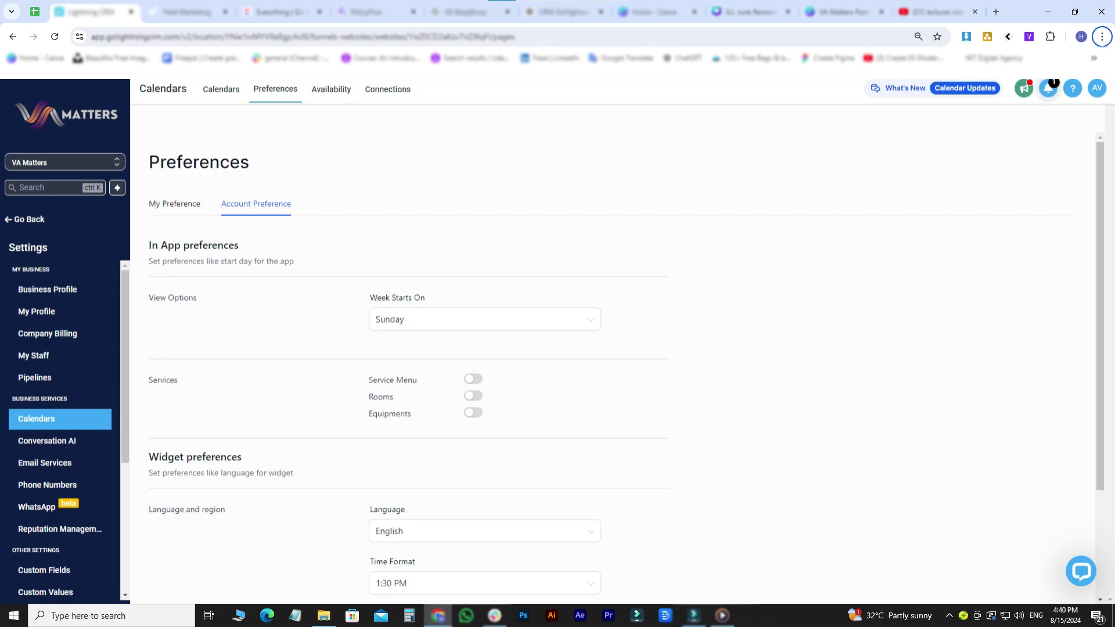
pyautogui.scroll(-1, 314, 433)
pyautogui.scroll(-2, 314, 434)
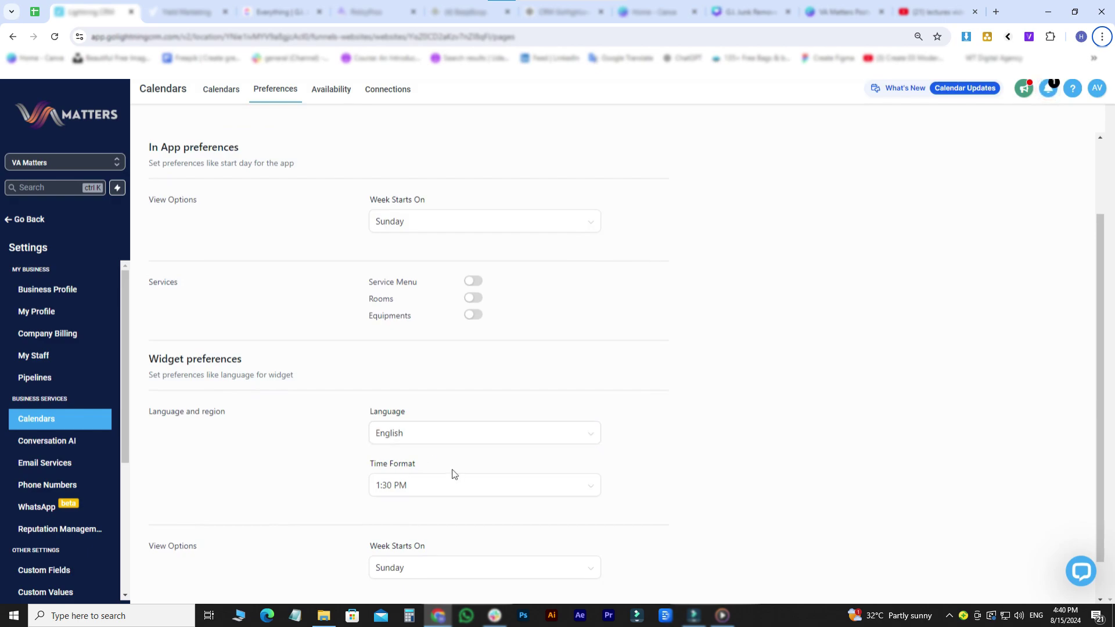
pyautogui.scroll(-1, 314, 492)
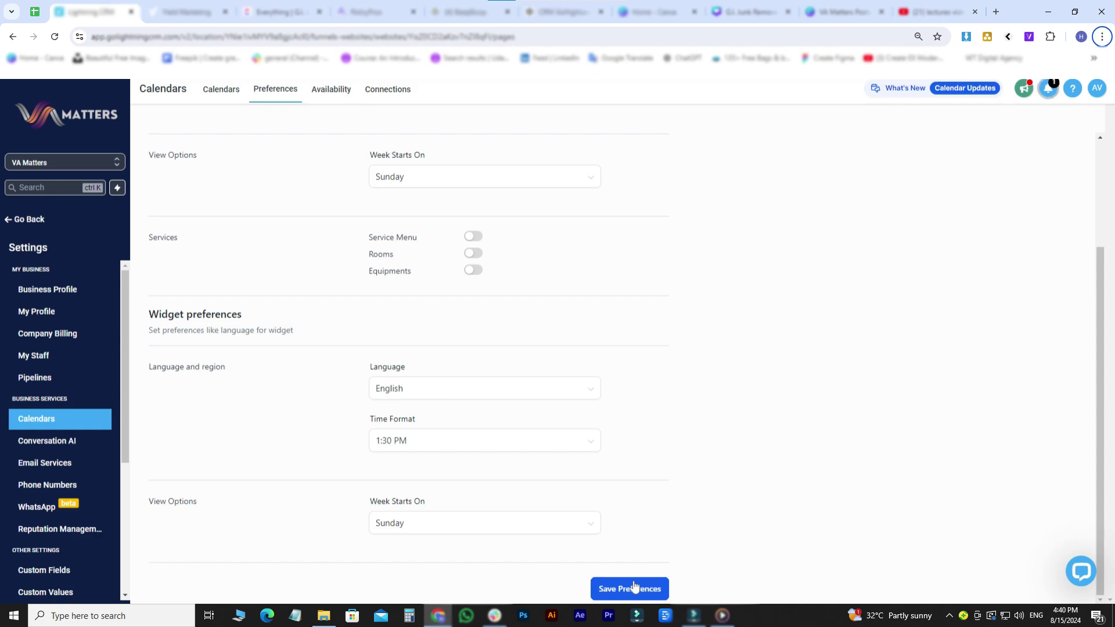
# - Review the personal and account availability settings and the personal calendar and conferencing connections
pyautogui.click(329, 89)
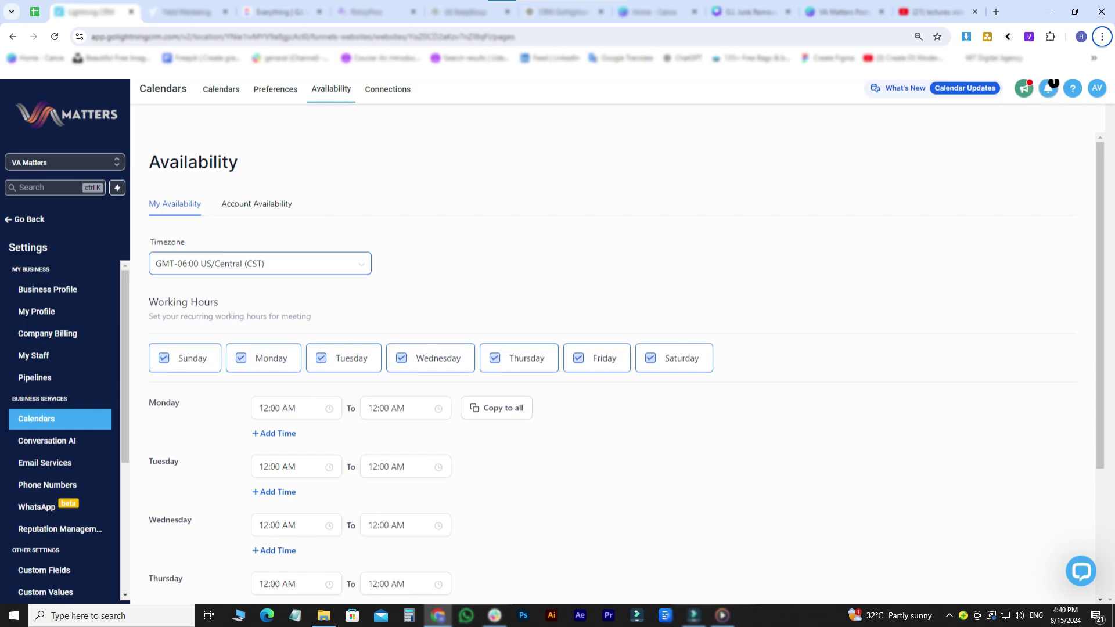
pyautogui.click(255, 209)
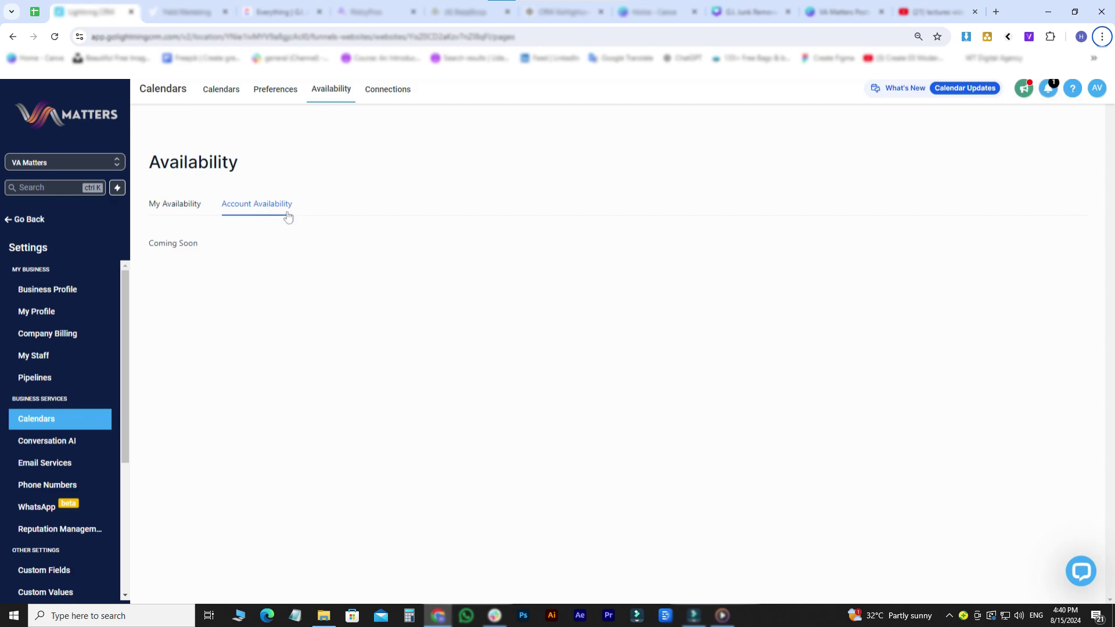
pyautogui.click(393, 91)
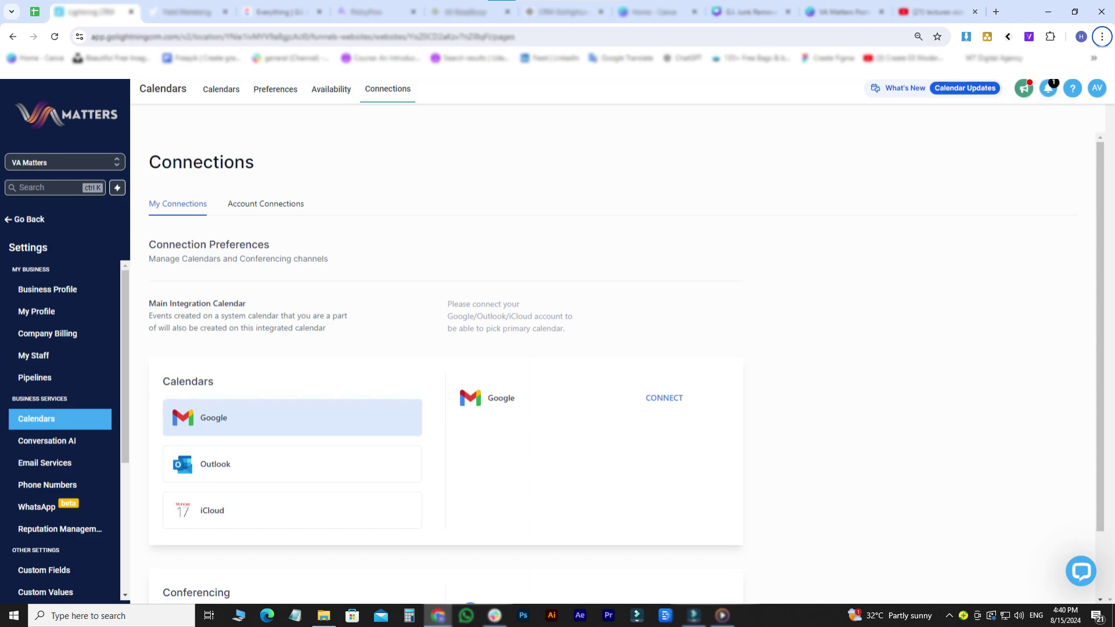
pyautogui.scroll(-2, 575, 424)
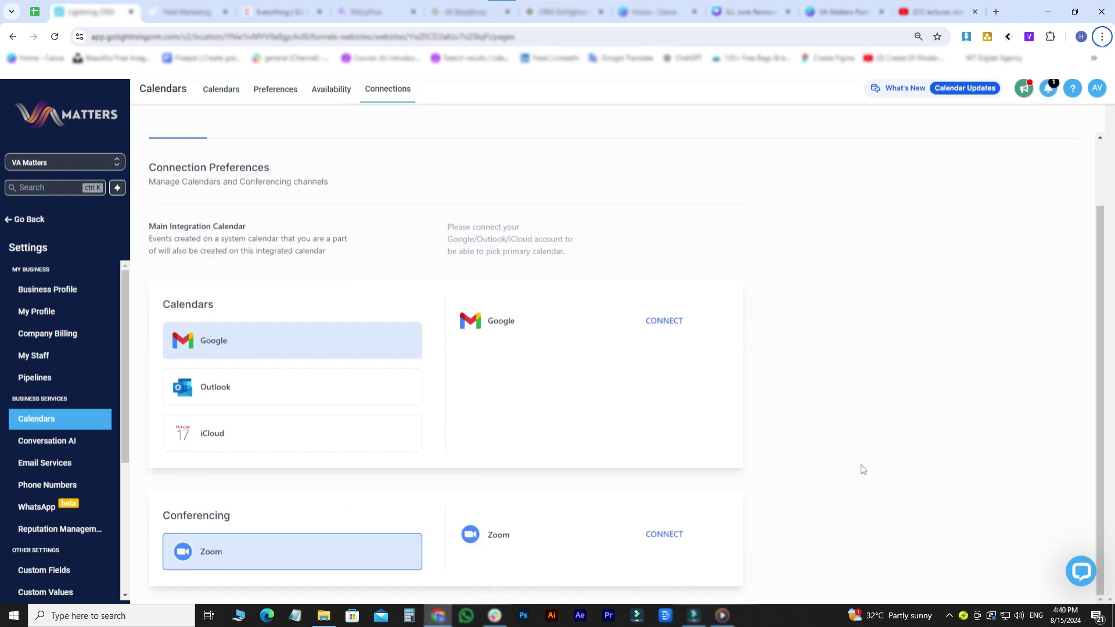
# - Recheck the meeting location options in the user preferences, and examine the account connections for payments and ads
pyautogui.click(276, 90)
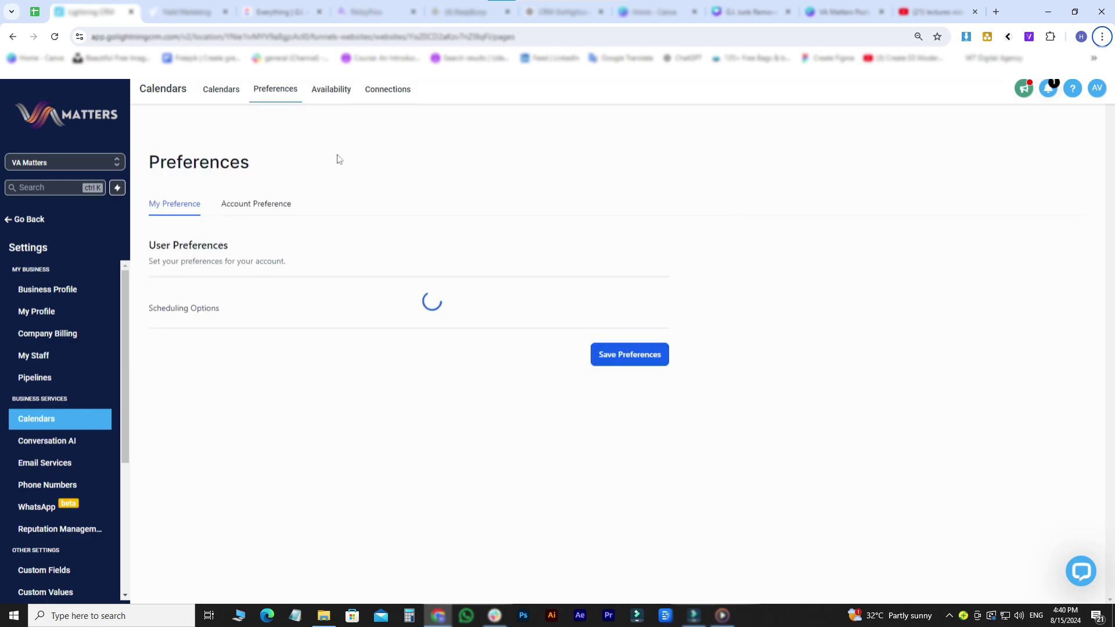
pyautogui.click(491, 320)
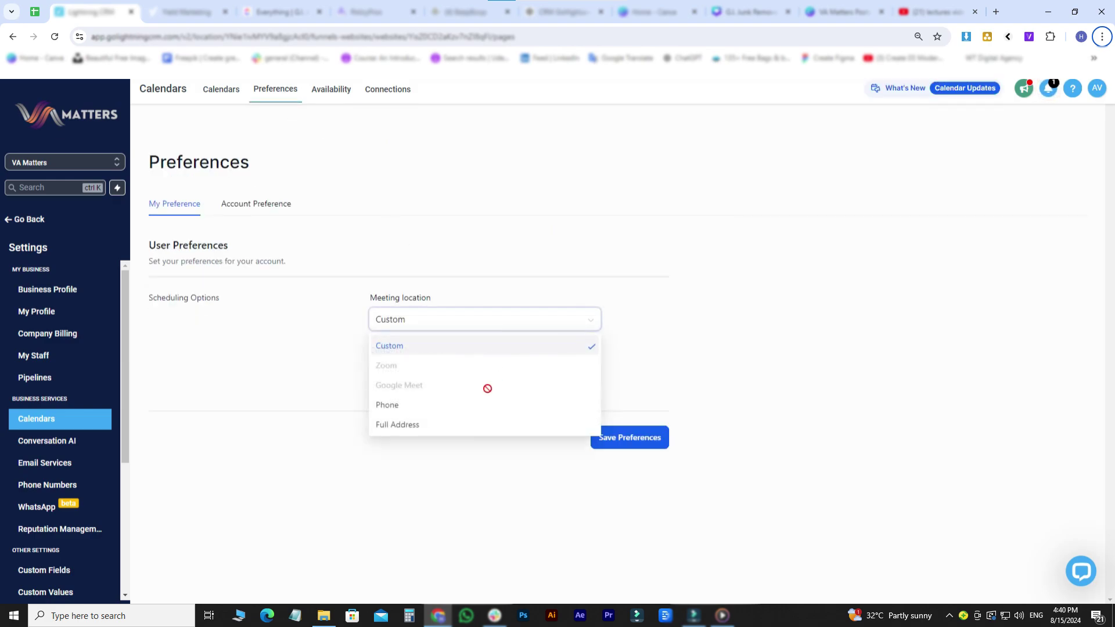
pyautogui.click(408, 292)
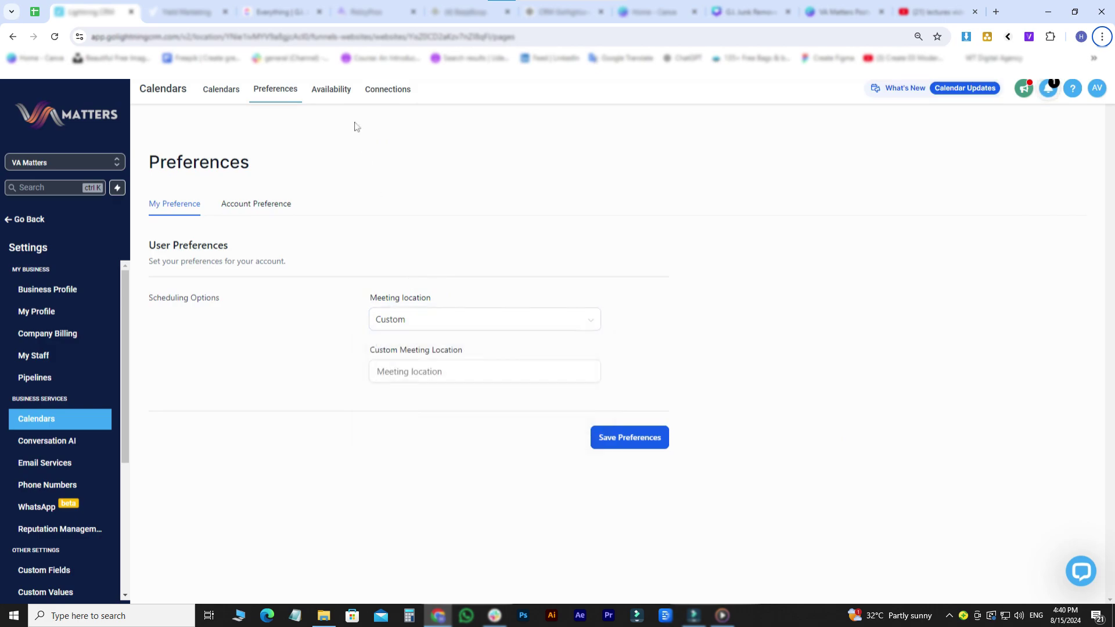
pyautogui.click(381, 97)
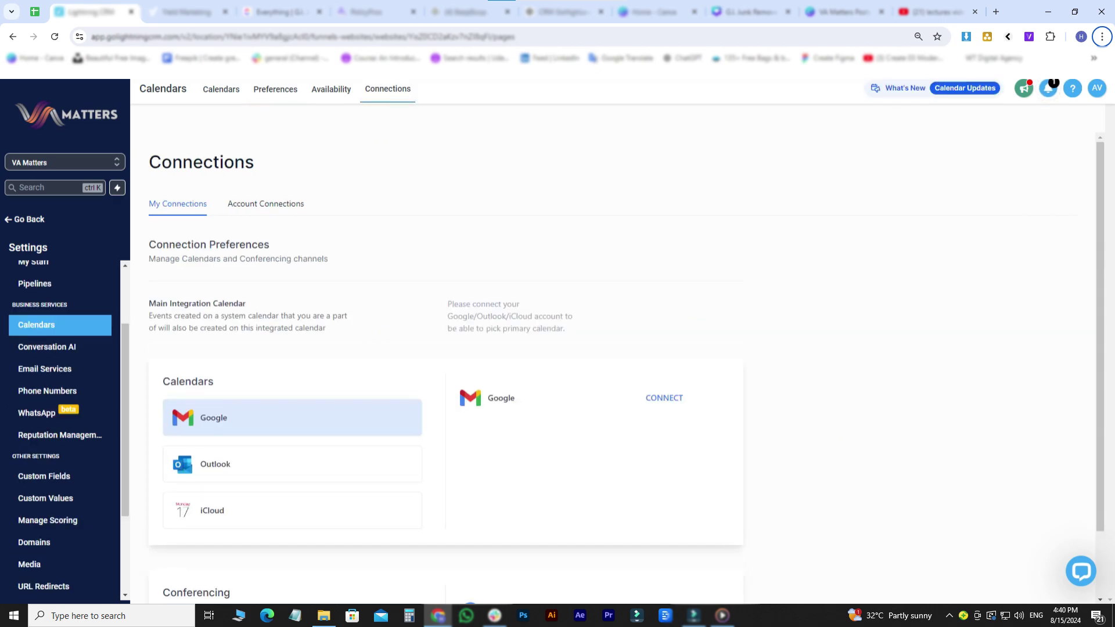
pyautogui.click(273, 206)
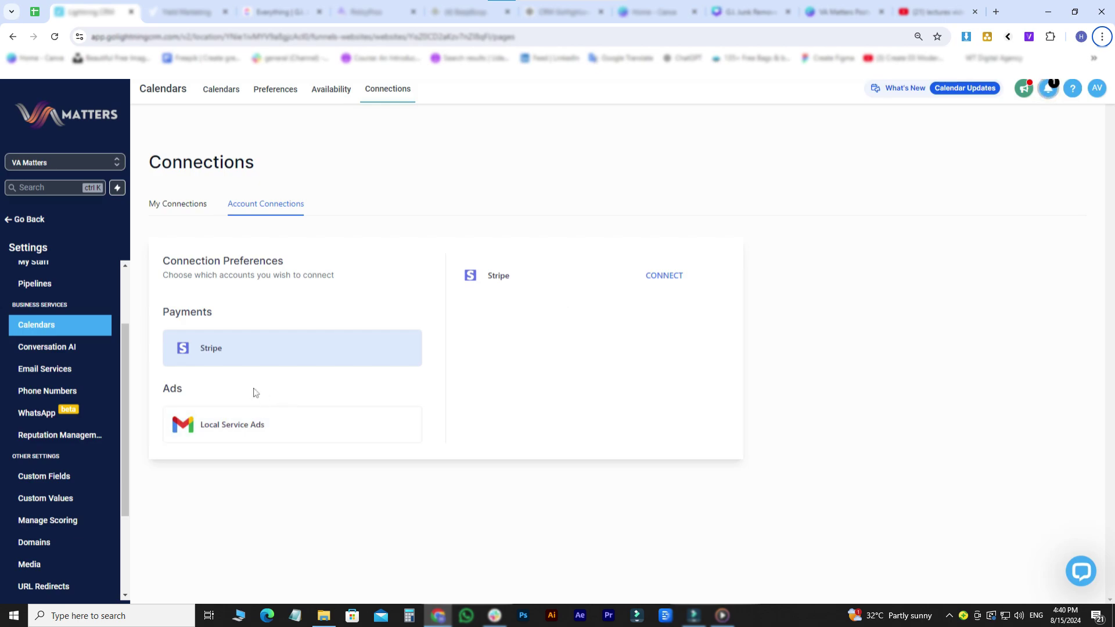
# - Leave the settings and start a new appointment on Test calendar with the title Test meeting
pyautogui.click(29, 219)
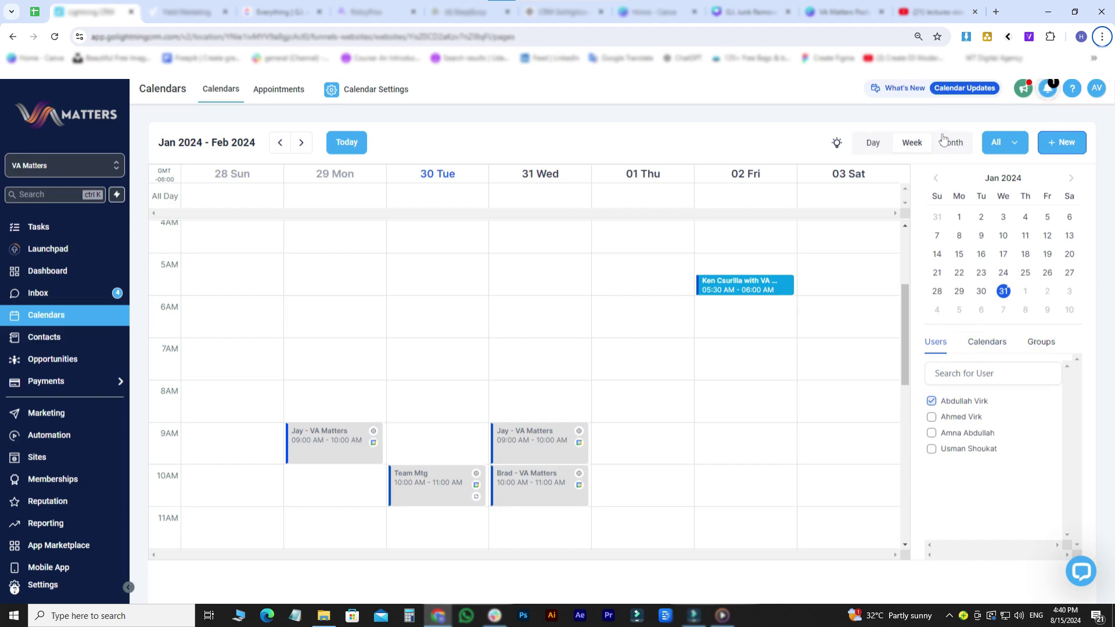
pyautogui.click(1064, 142)
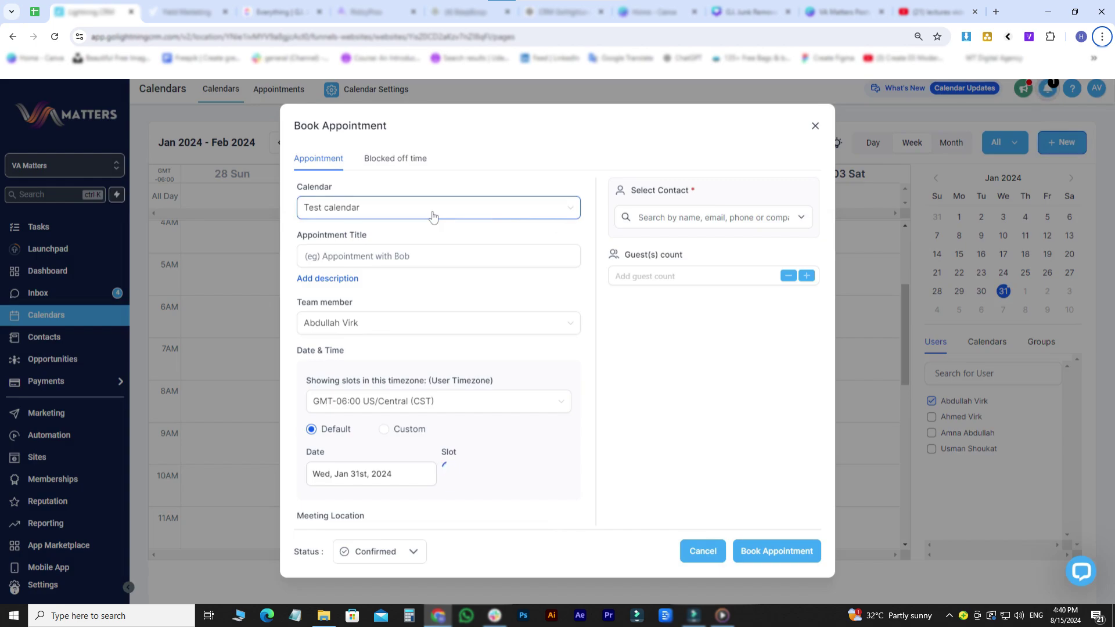
pyautogui.click(428, 250)
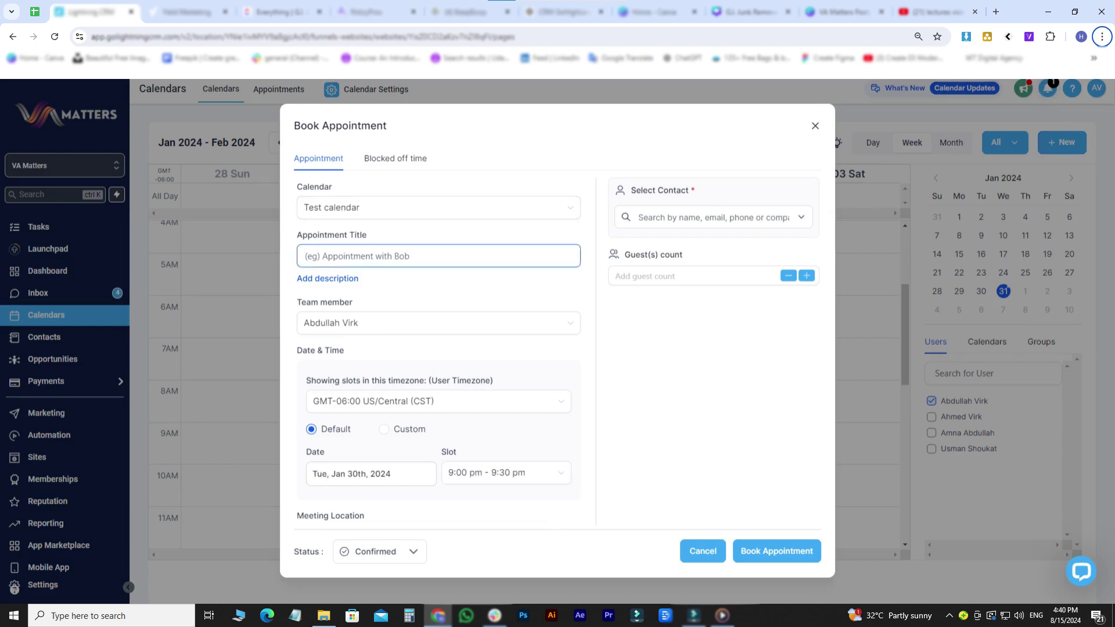
pyautogui.write('Test meeting')
# - Set the appointment's meeting location to Custom and check the available appointment statuses
pyautogui.scroll(-1, 353, 473)
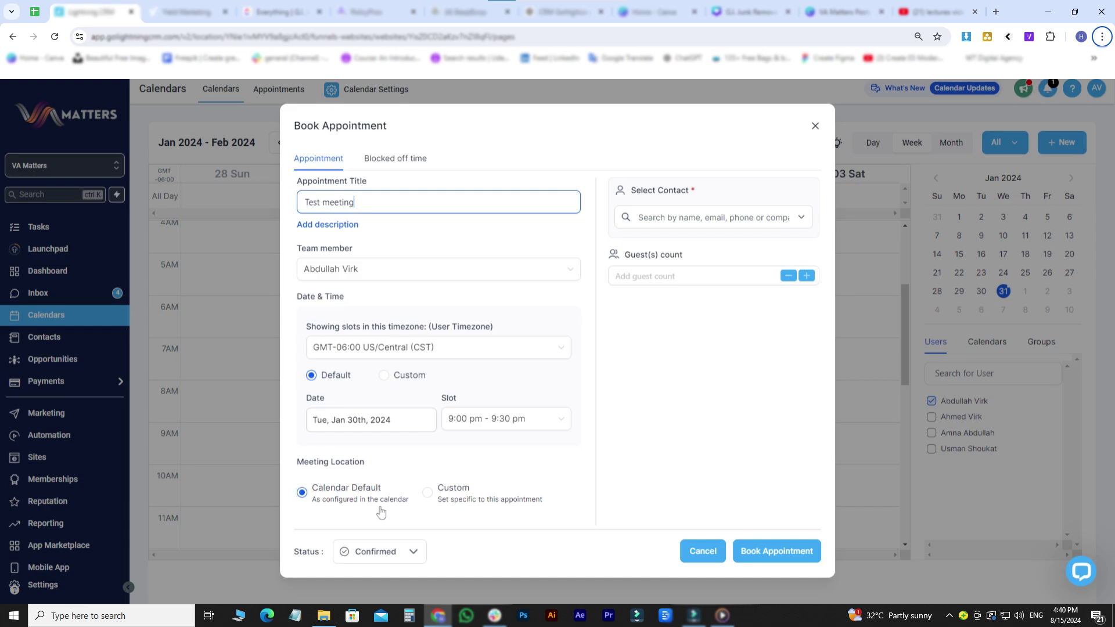
pyautogui.click(428, 492)
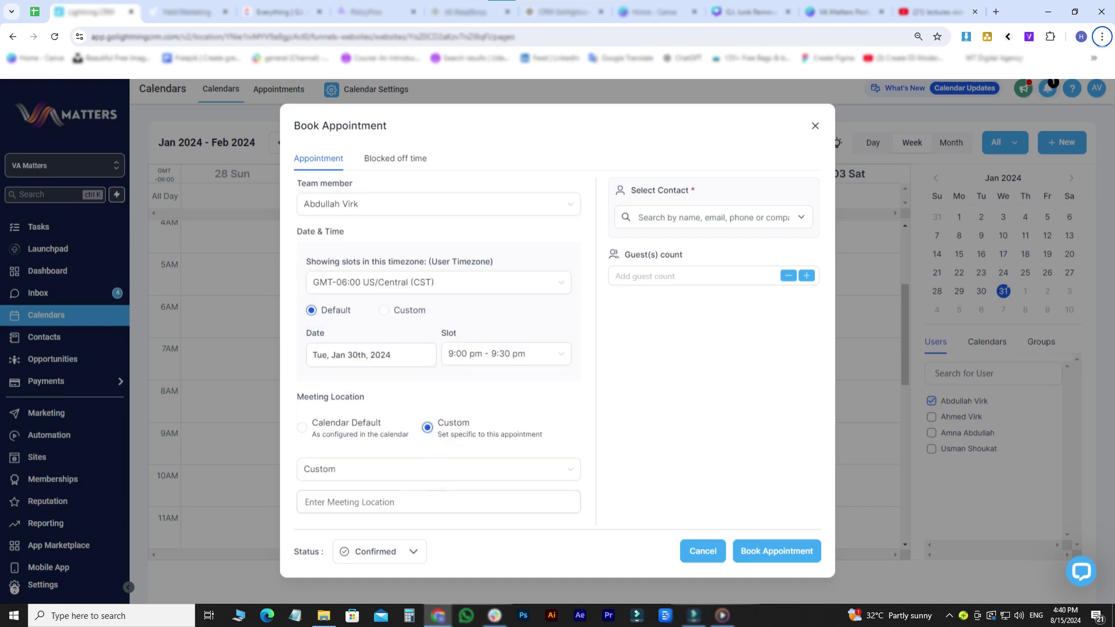
pyautogui.click(393, 559)
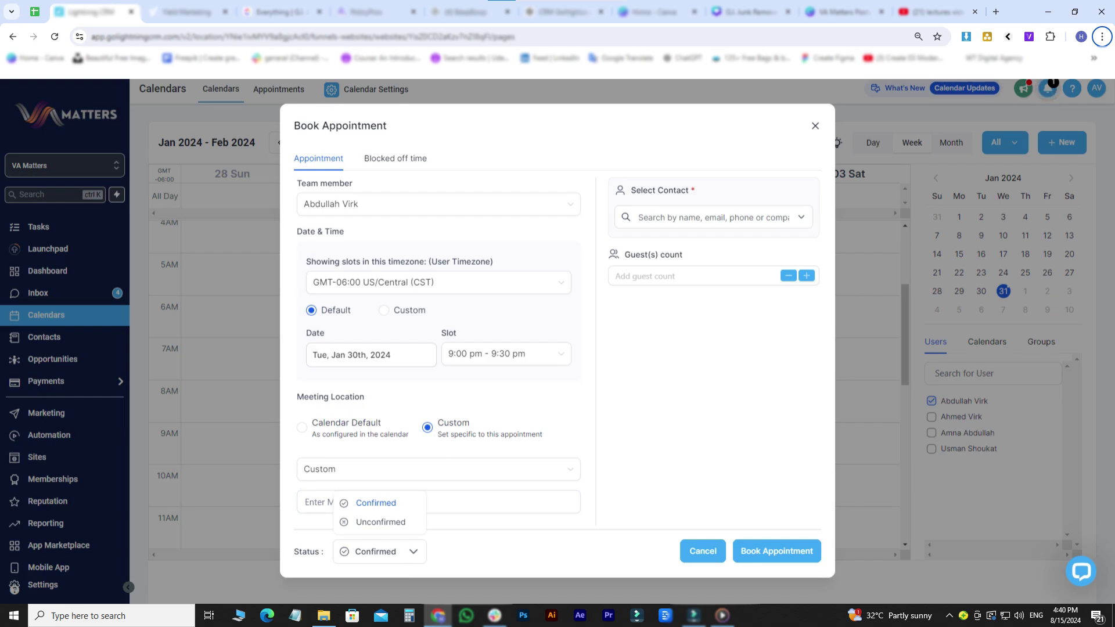
pyautogui.click(391, 557)
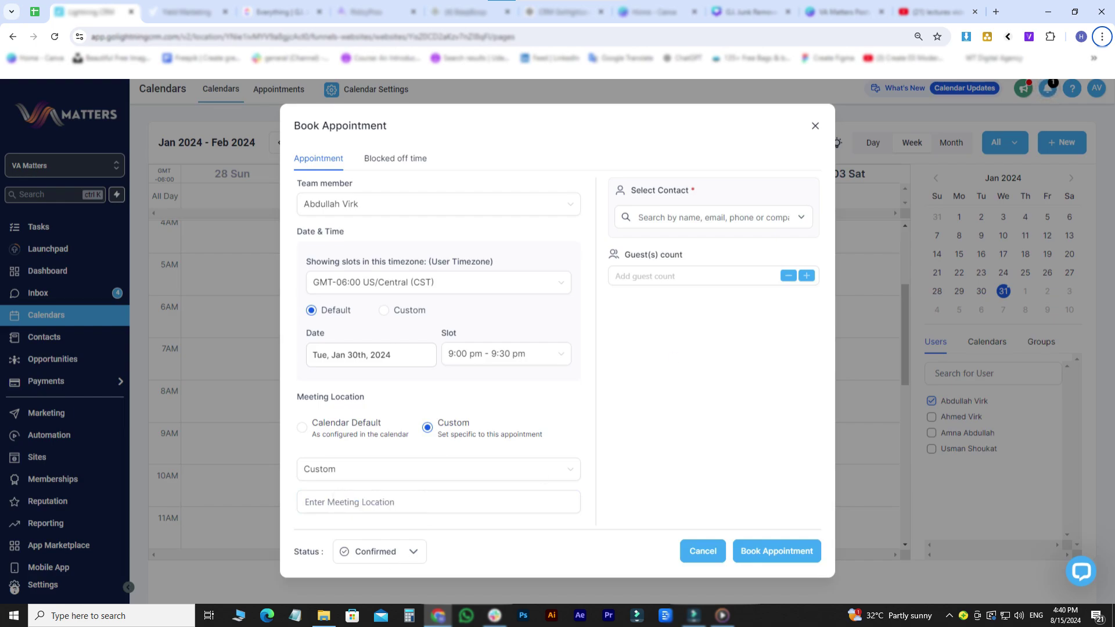
# - Add the third listed contact to the appointment, and book it after checking the blocked-off time form
pyautogui.click(800, 219)
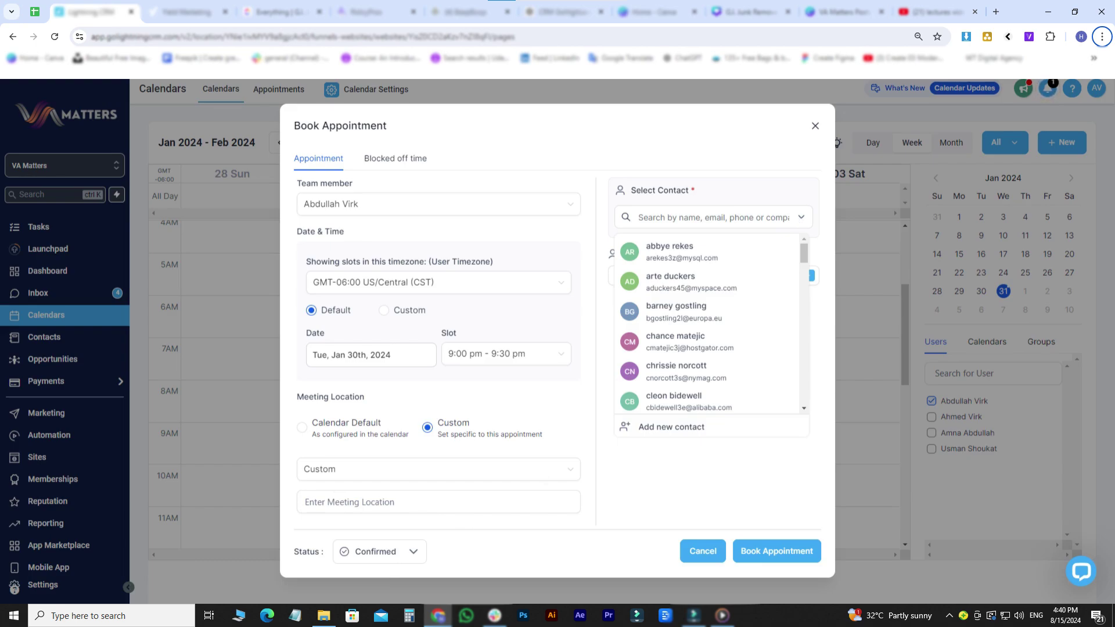
pyautogui.click(700, 313)
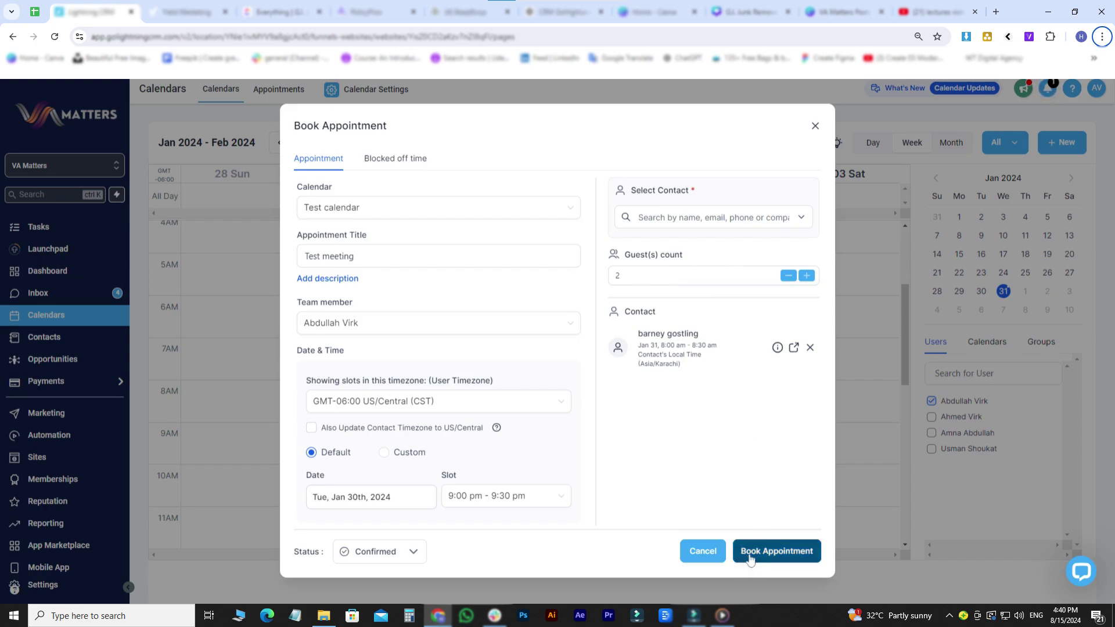
pyautogui.click(403, 169)
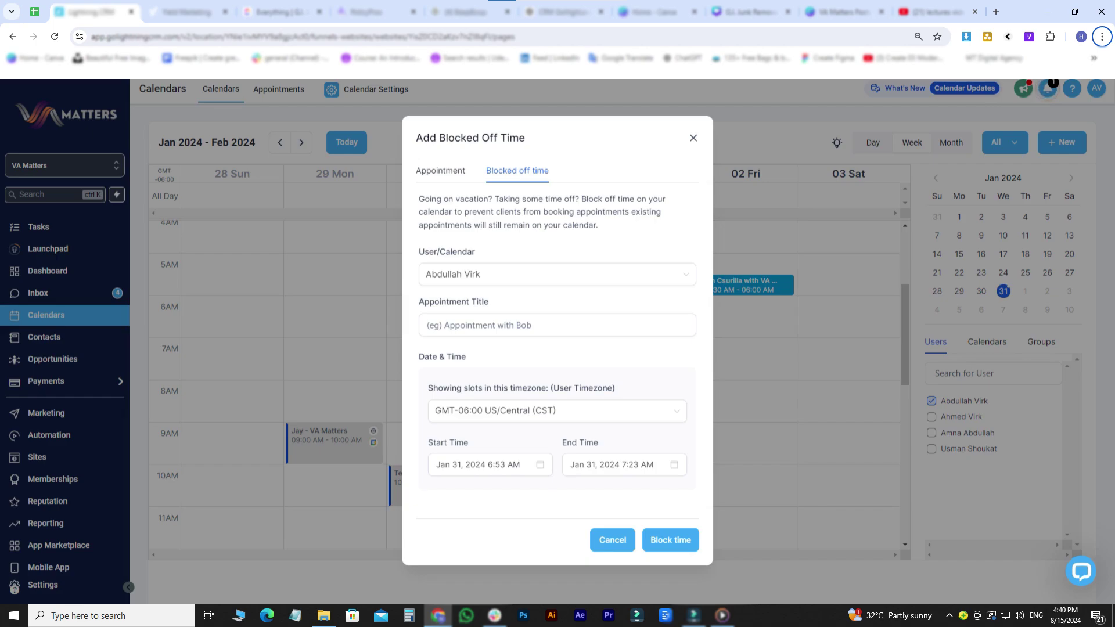
pyautogui.click(458, 171)
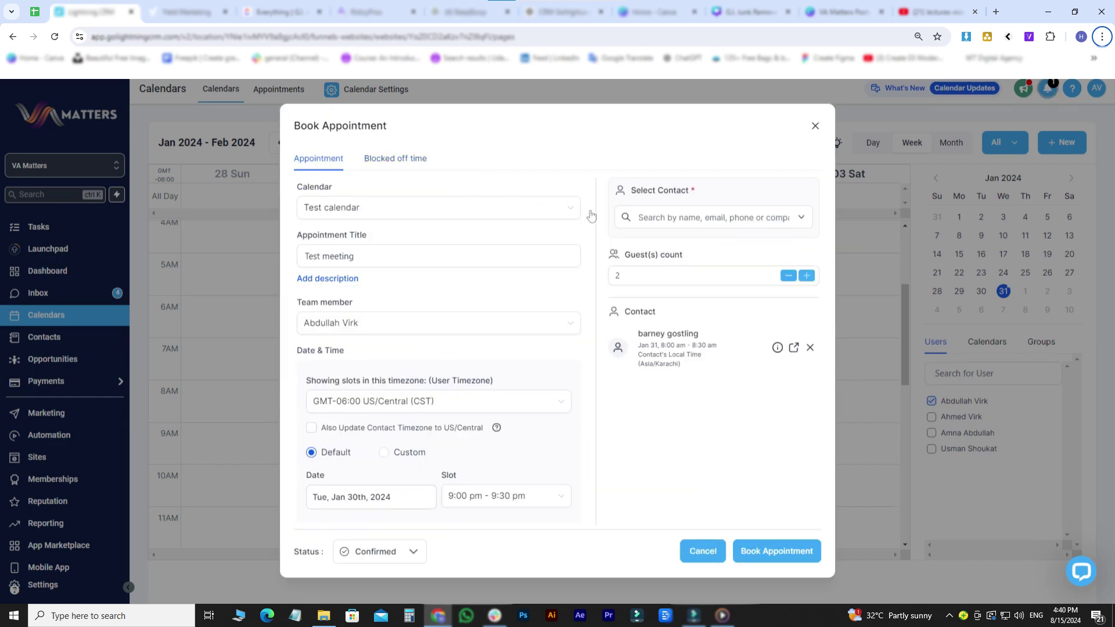
pyautogui.click(760, 548)
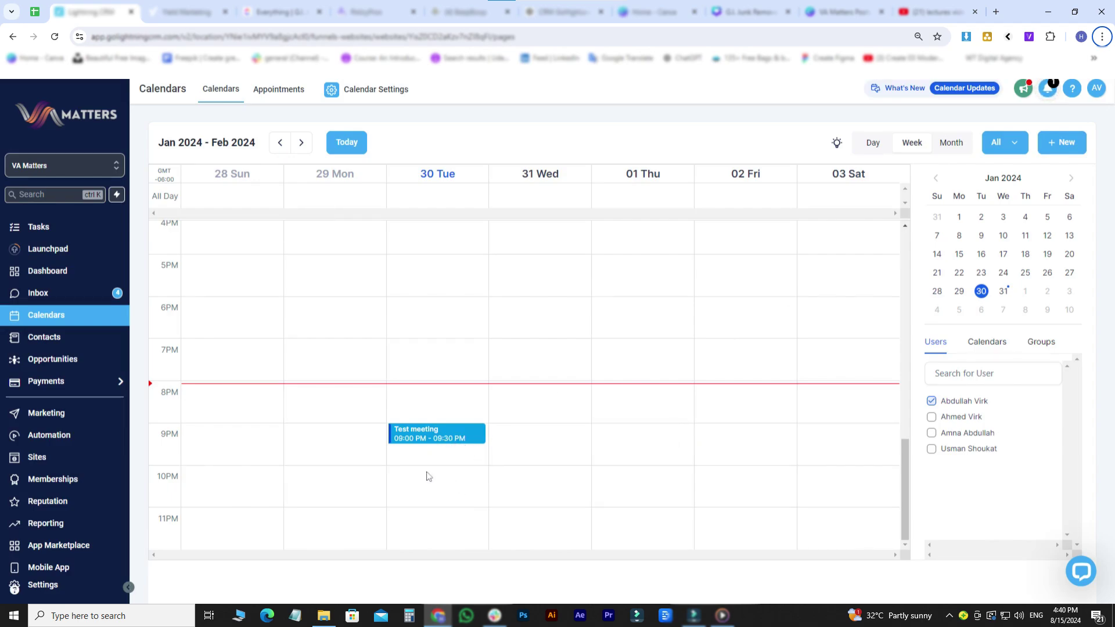
# - In the appointments list, change the status of the cancelled Jan 23, 2024 appointment to Confirmed
pyautogui.click(276, 93)
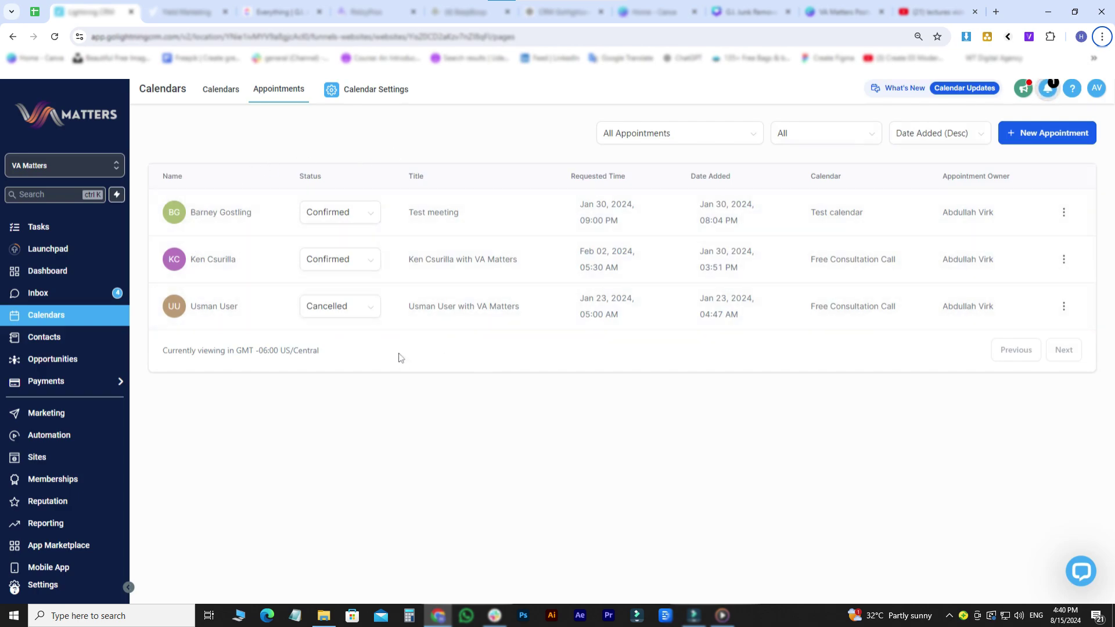
pyautogui.click(354, 312)
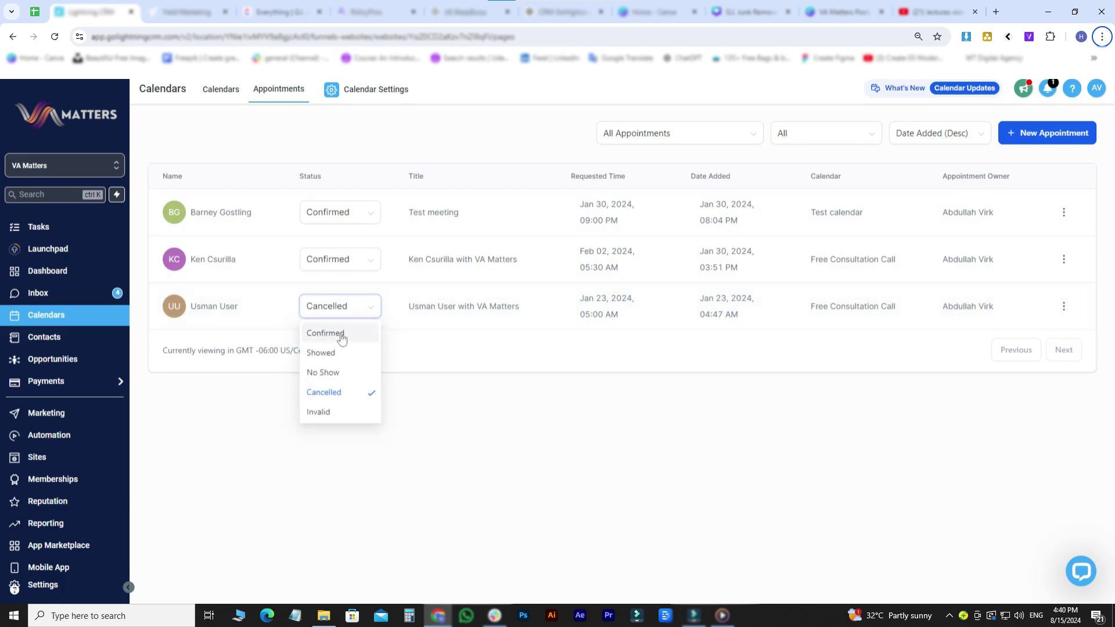
pyautogui.click(342, 337)
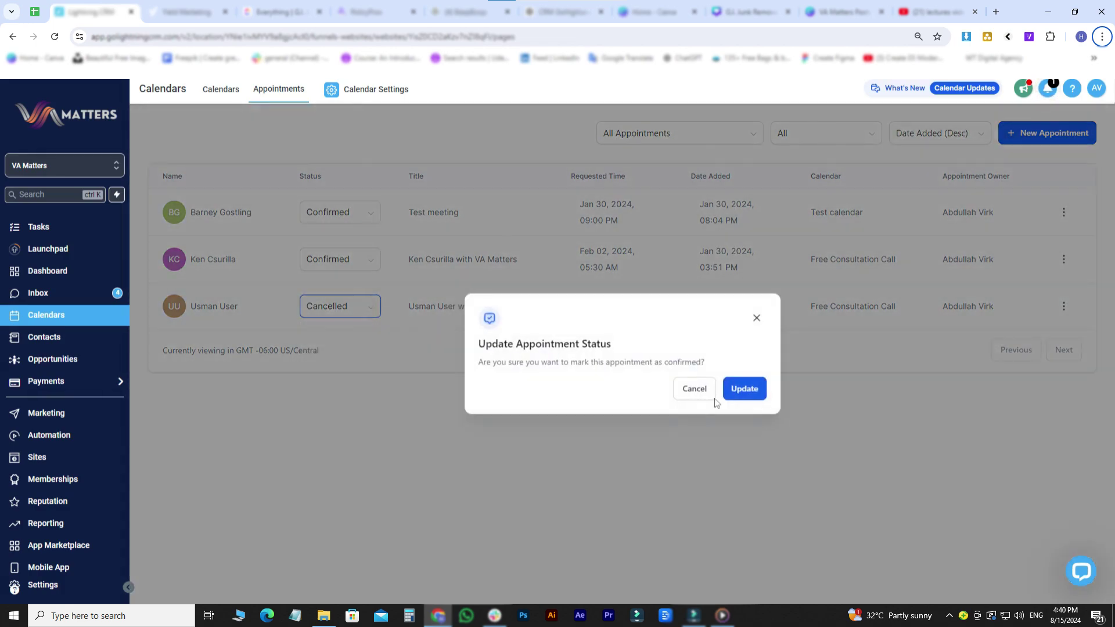
pyautogui.click(733, 388)
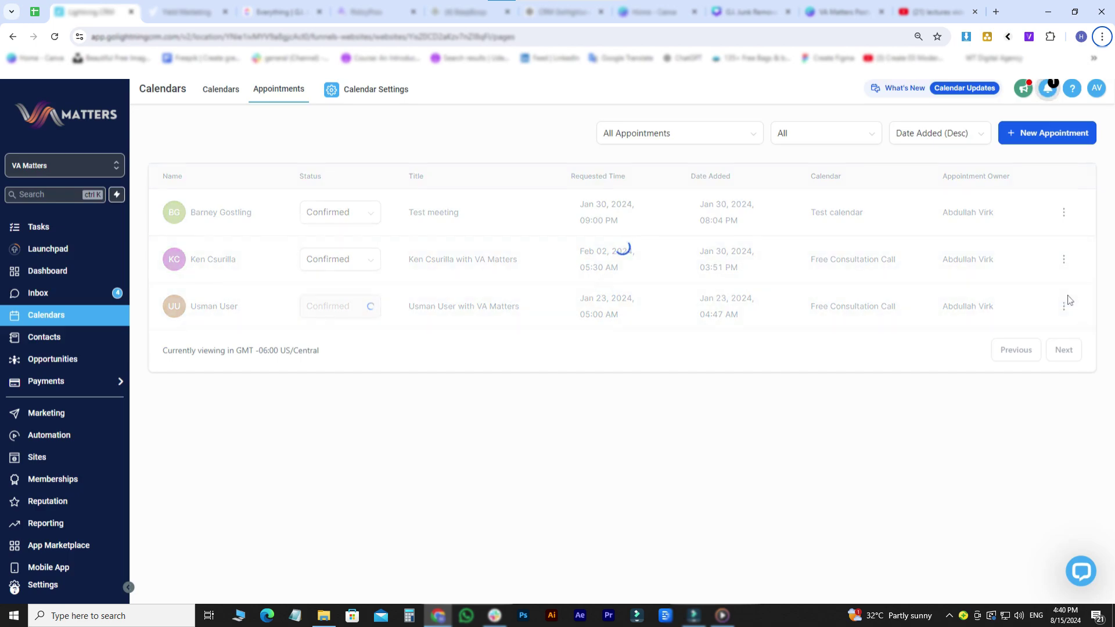
# - Examine the Jan 23 appointment's actions and the list's sorting, status and calendar filter options, and return to the calendar view
pyautogui.click(1064, 308)
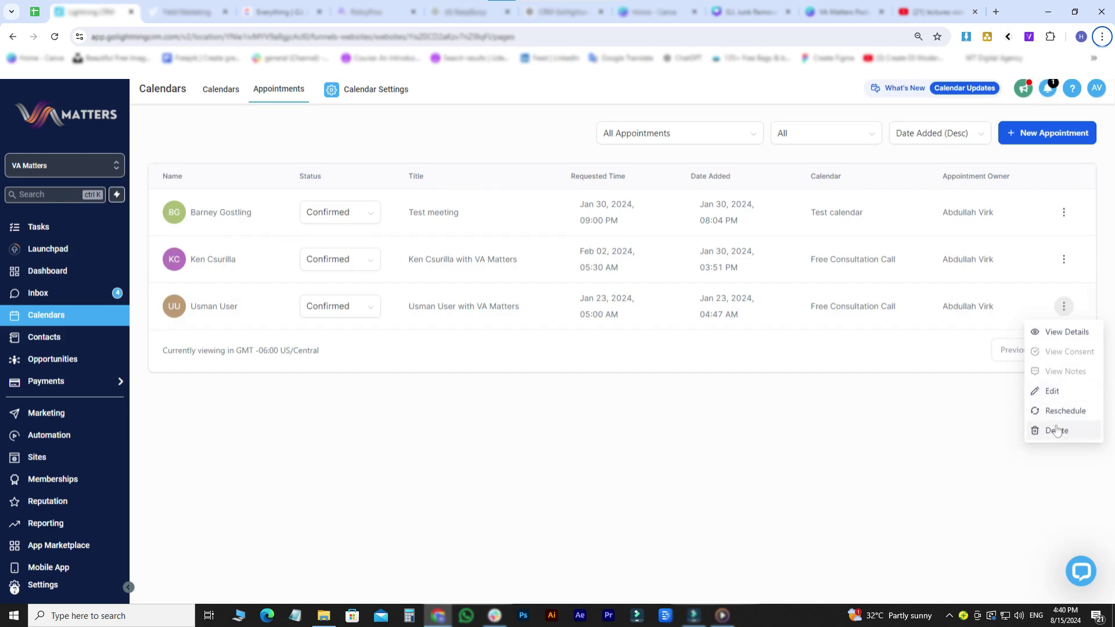
pyautogui.click(988, 428)
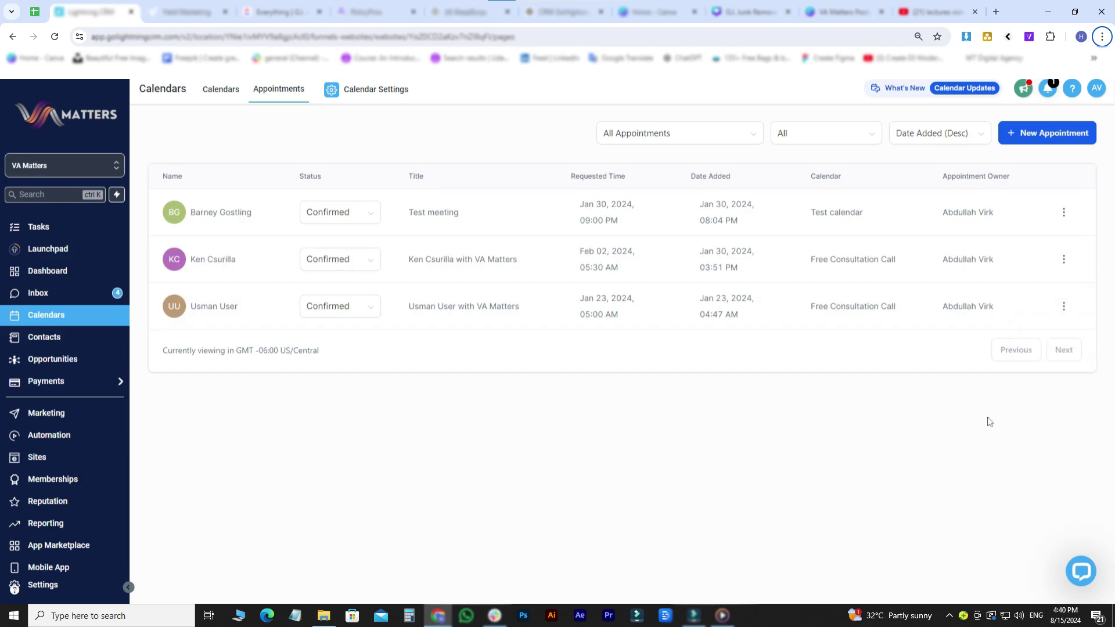
pyautogui.click(937, 138)
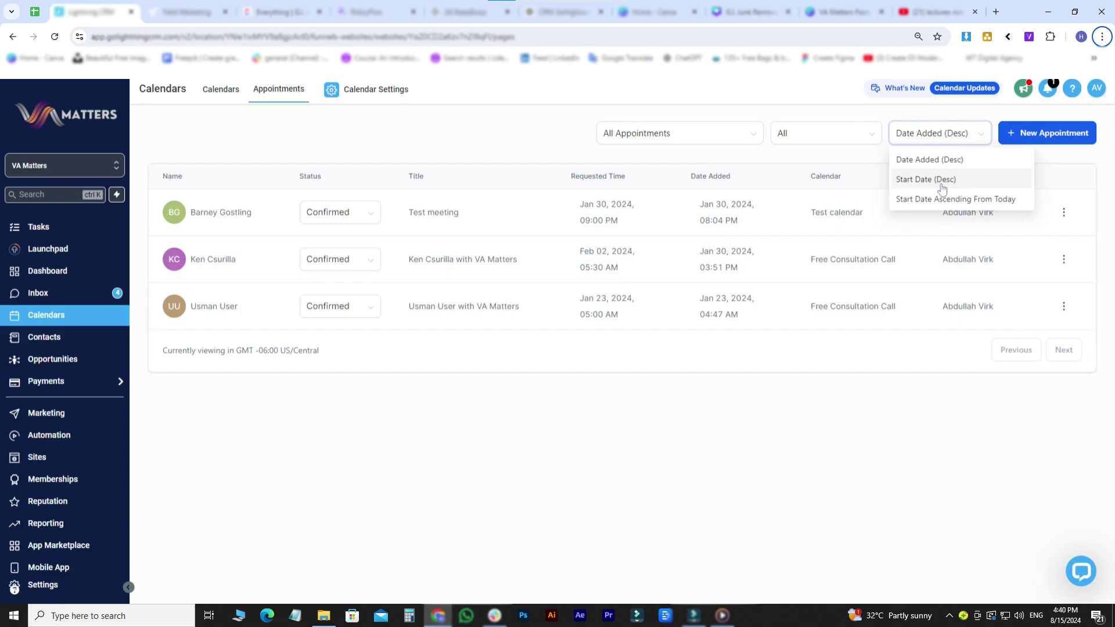
pyautogui.click(953, 141)
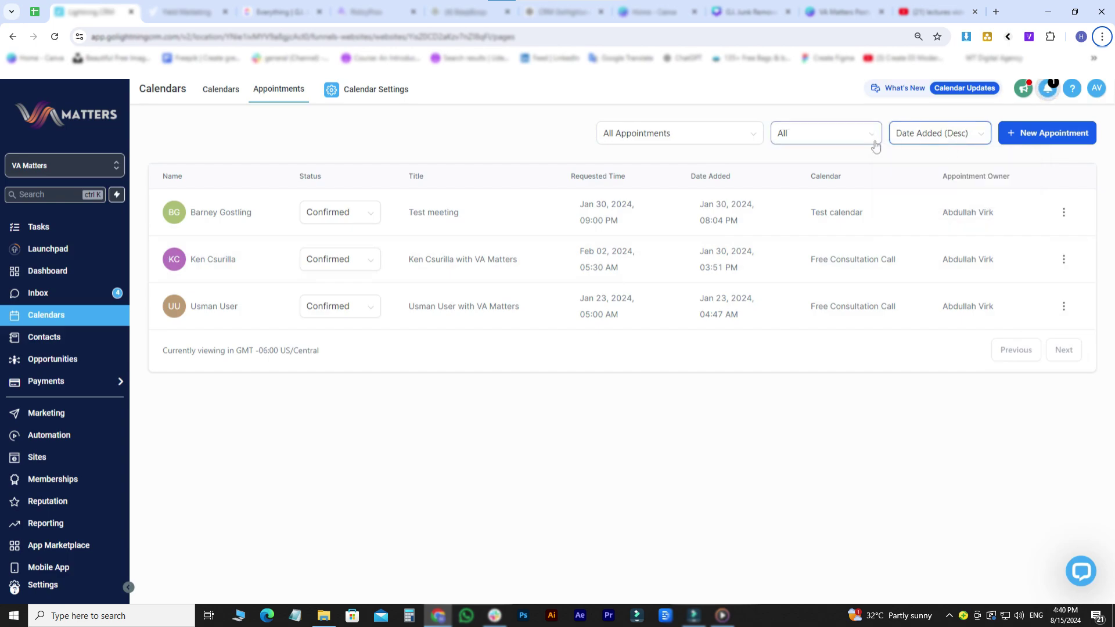
pyautogui.click(834, 137)
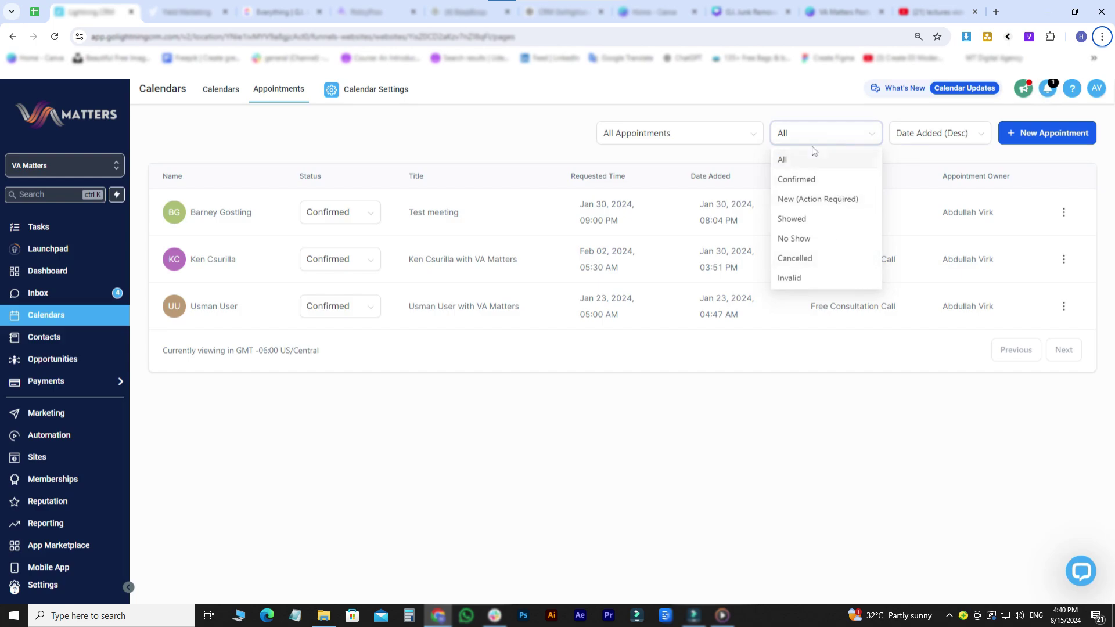
pyautogui.click(742, 140)
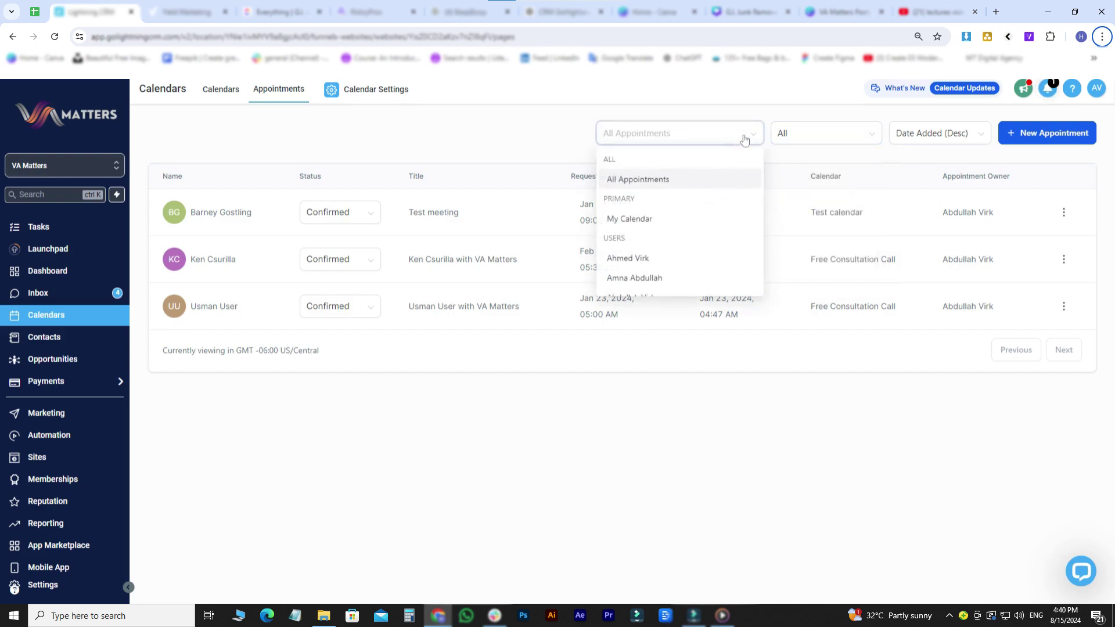
pyautogui.scroll(-3, 716, 220)
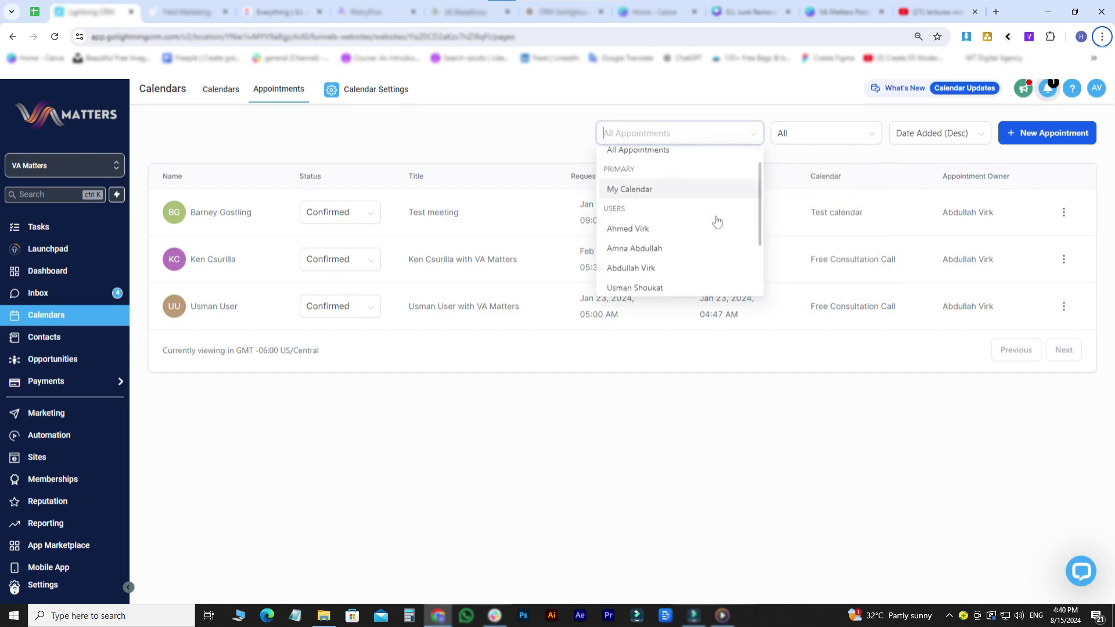
pyautogui.click(557, 159)
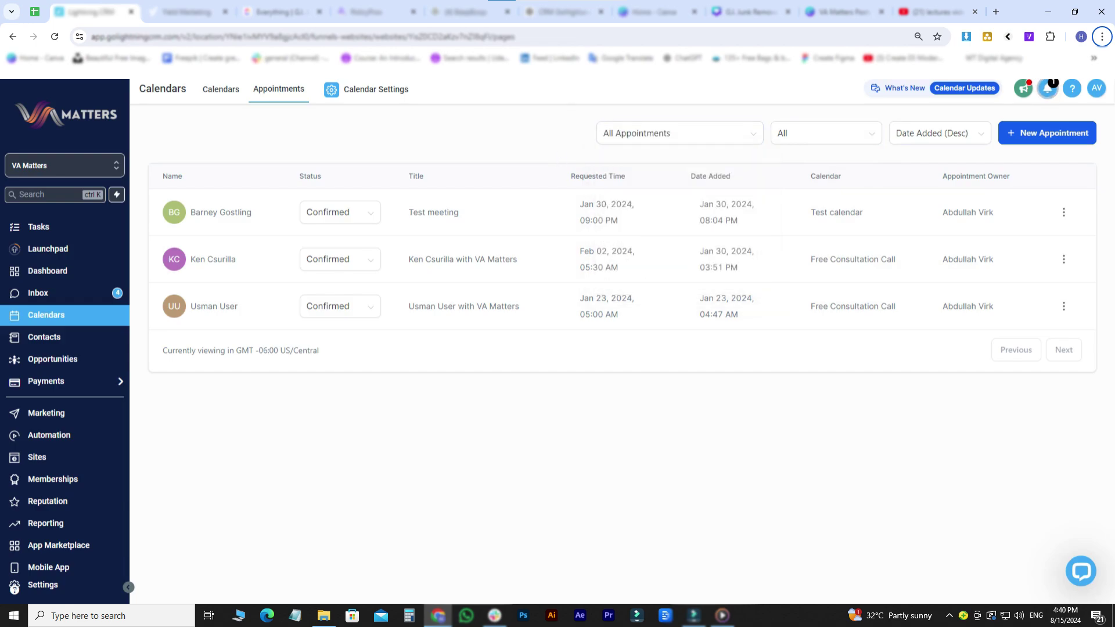
pyautogui.click(220, 91)
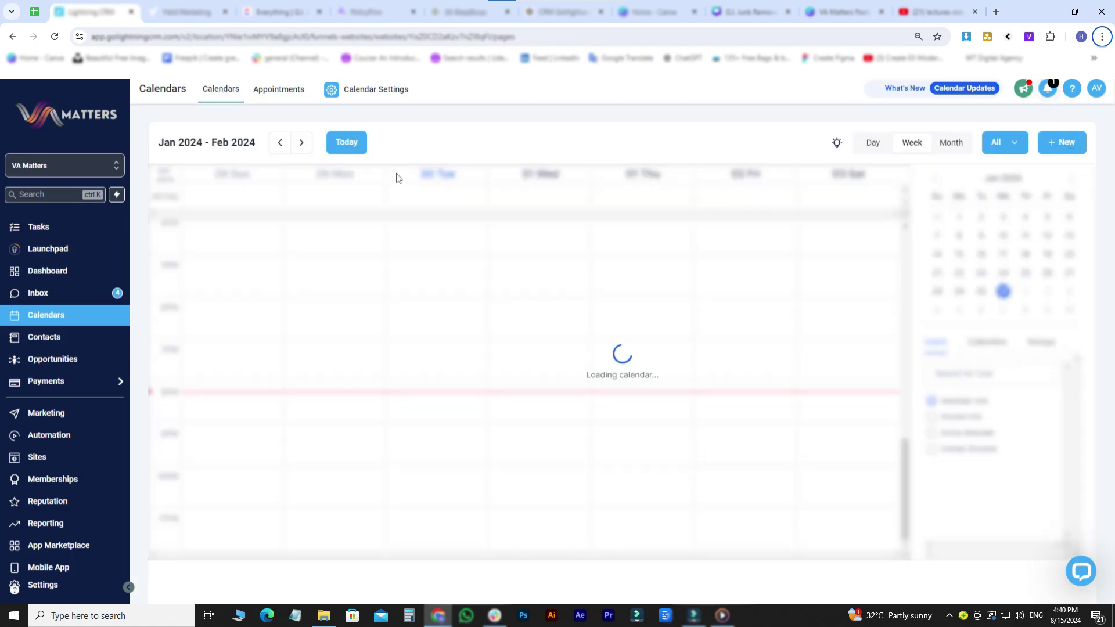